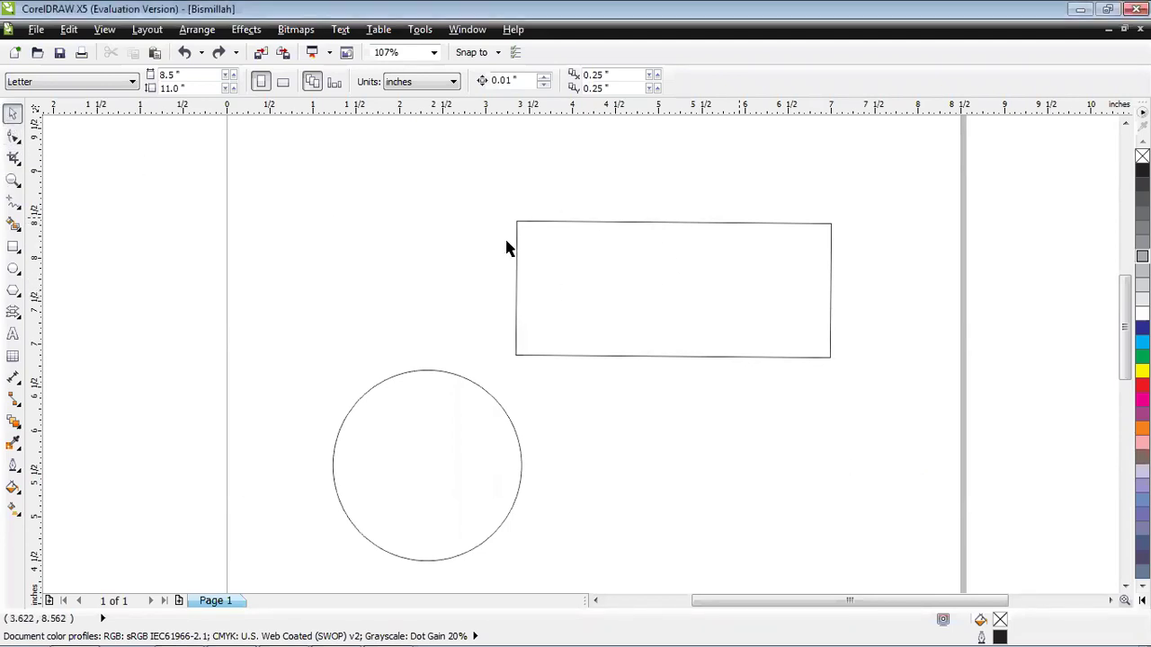
# Select the rectangle with the Pick tool and click it again to show rotate/skew handles
pyautogui.click(747, 325)
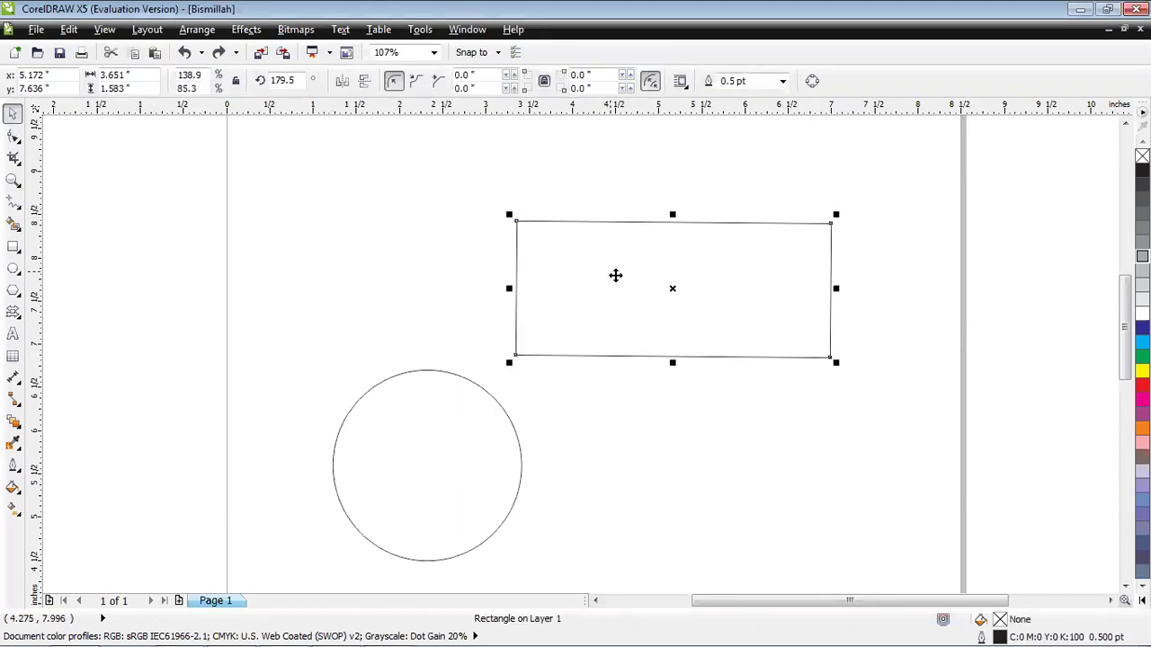
pyautogui.click(777, 327)
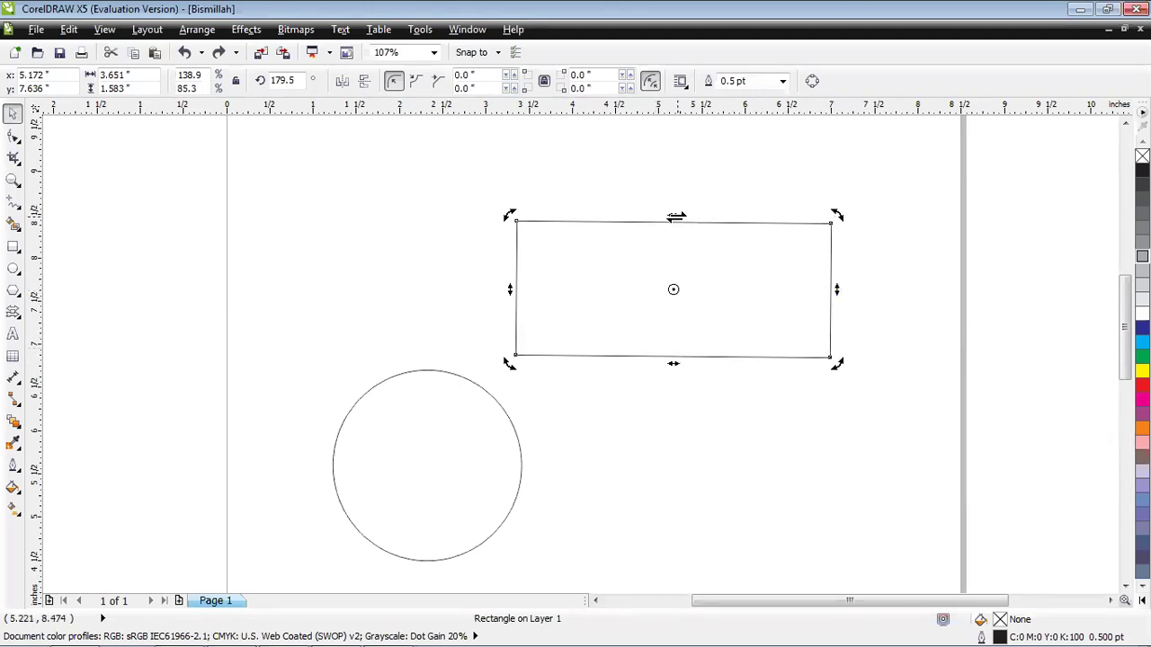
# Return the rectangle to resize handles and pick the Shape tool (F10) from its flyout
pyautogui.click(653, 266)
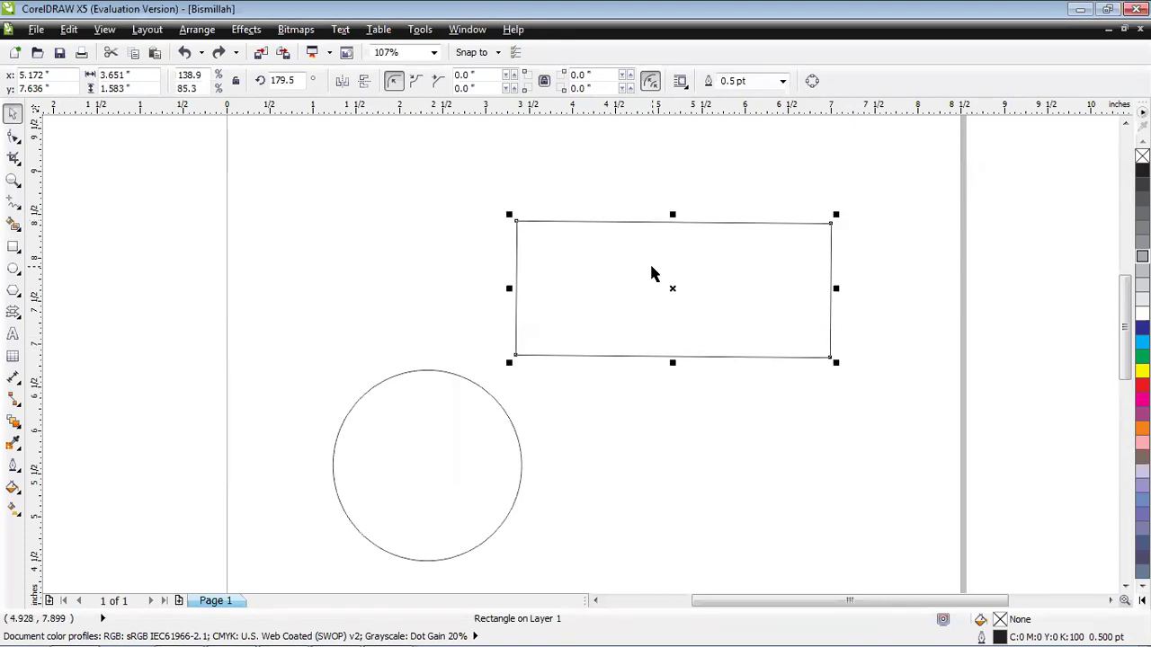
pyautogui.click(14, 140)
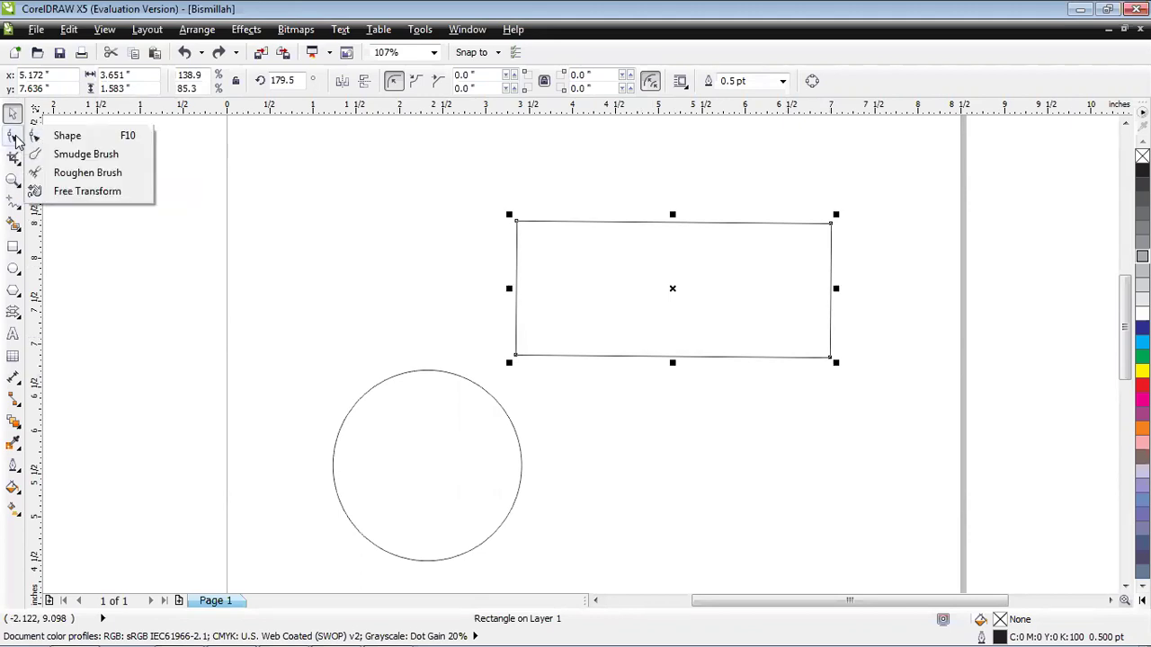
pyautogui.click(14, 139)
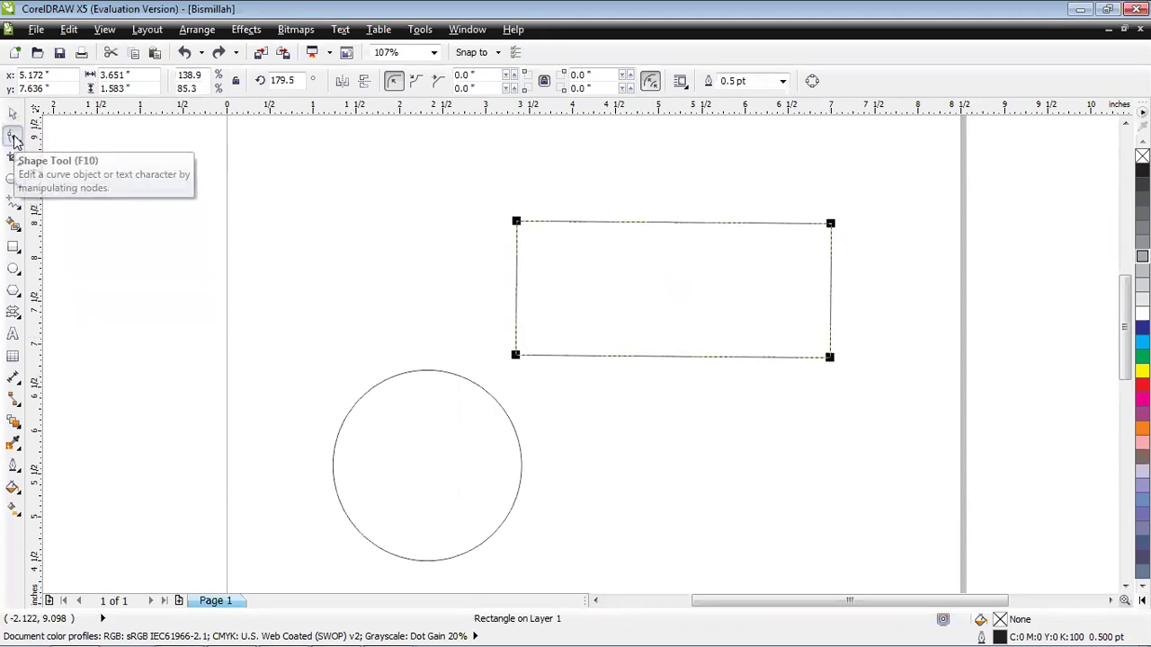
pyautogui.click(14, 139)
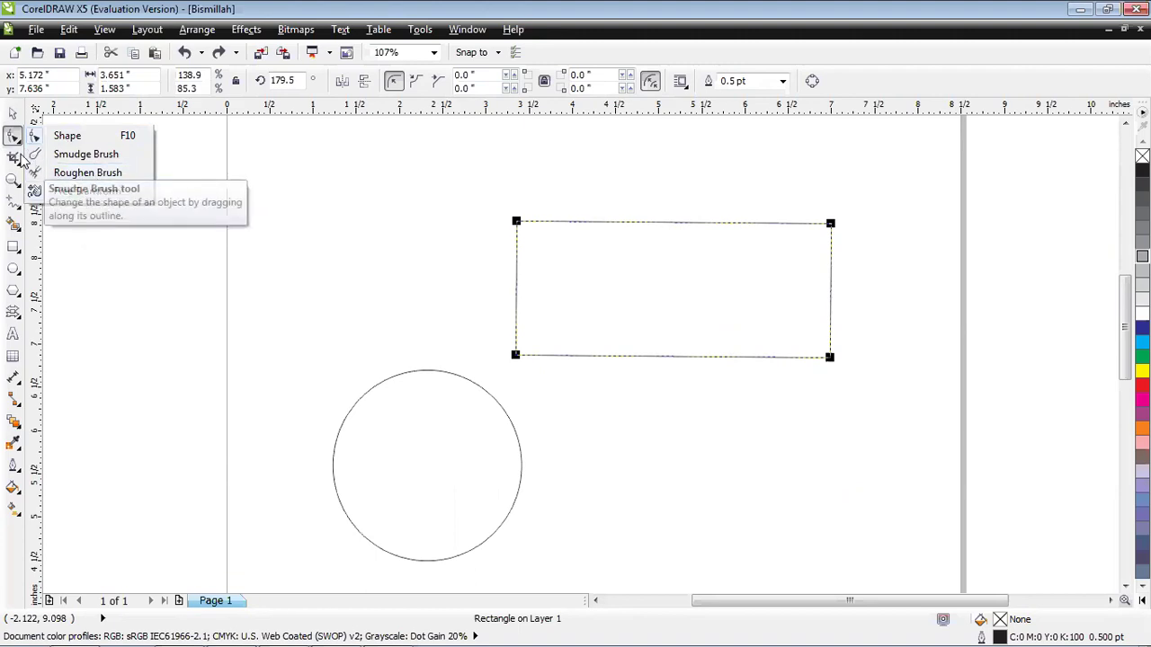
pyautogui.click(68, 136)
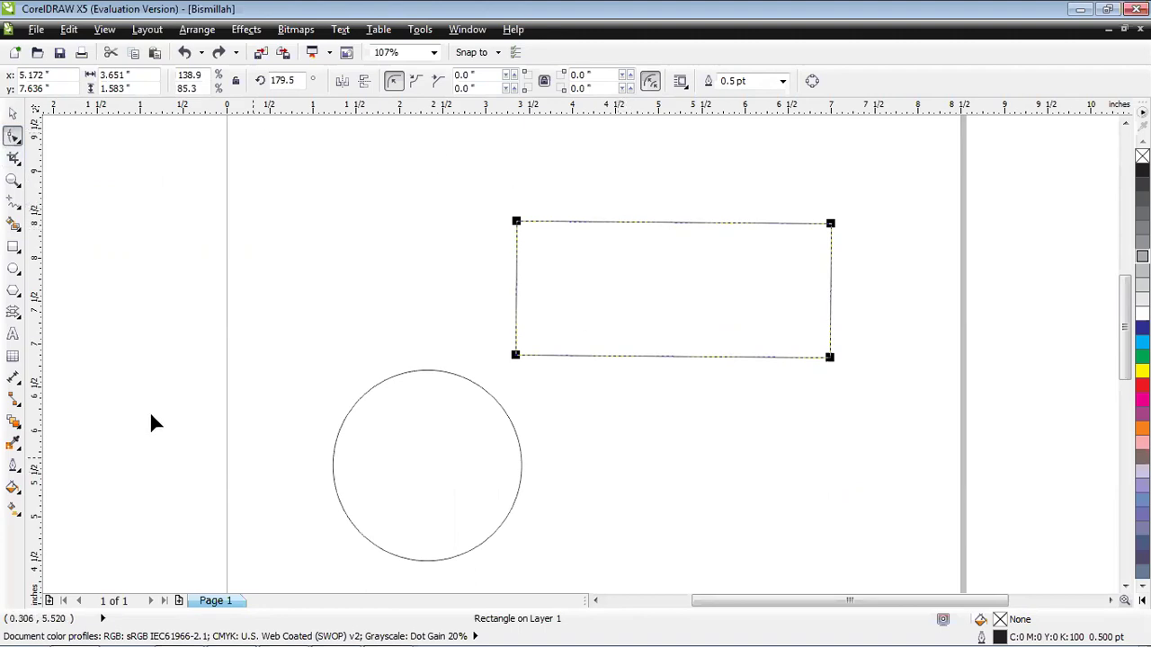
# Drag the top-left corner node right to round the rectangle into a pill with about 0.776-inch radius
pyautogui.click(13, 139)
pyautogui.click(68, 137)
pyautogui.moveTo(517, 223)
pyautogui.mouseDown()
pyautogui.moveTo(612, 226)
pyautogui.moveTo(584, 231)
pyautogui.mouseUp()
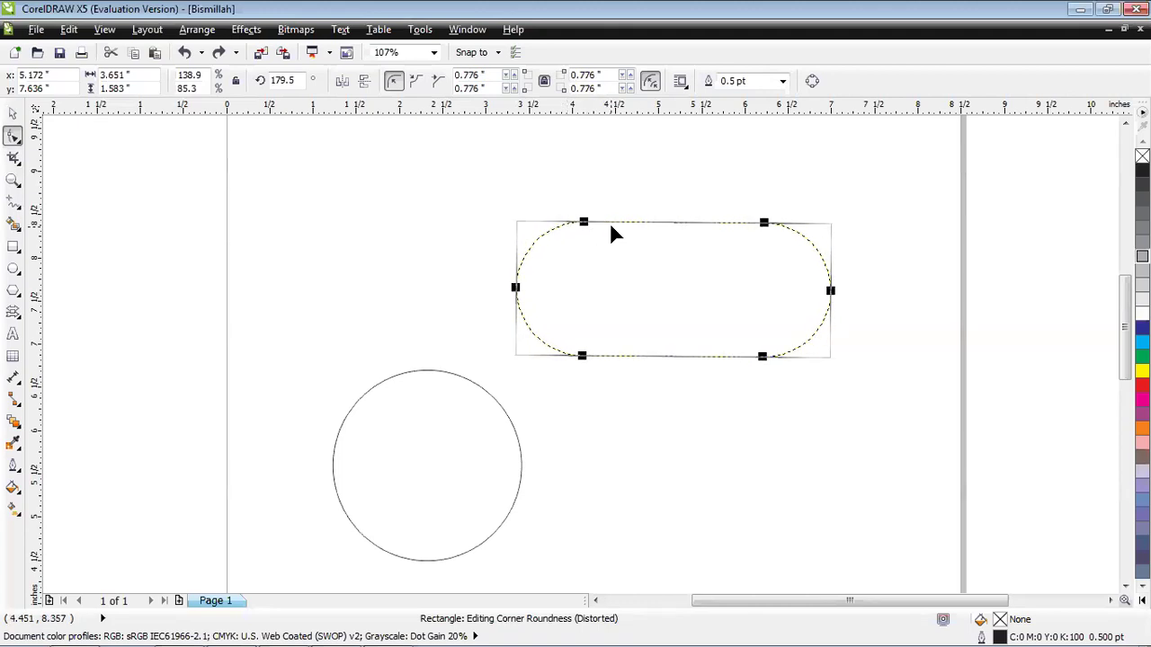
pyautogui.click(12, 114)
# Draw a new square above the circle with the Rectangle tool
pyautogui.click(681, 284)
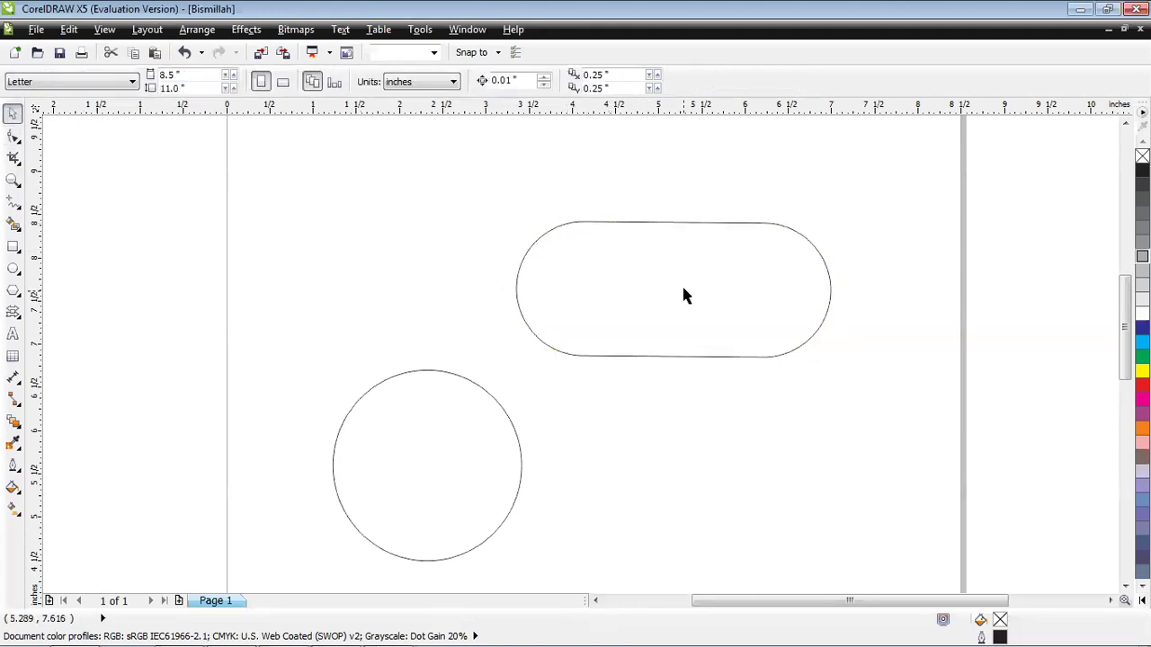
pyautogui.click(13, 246)
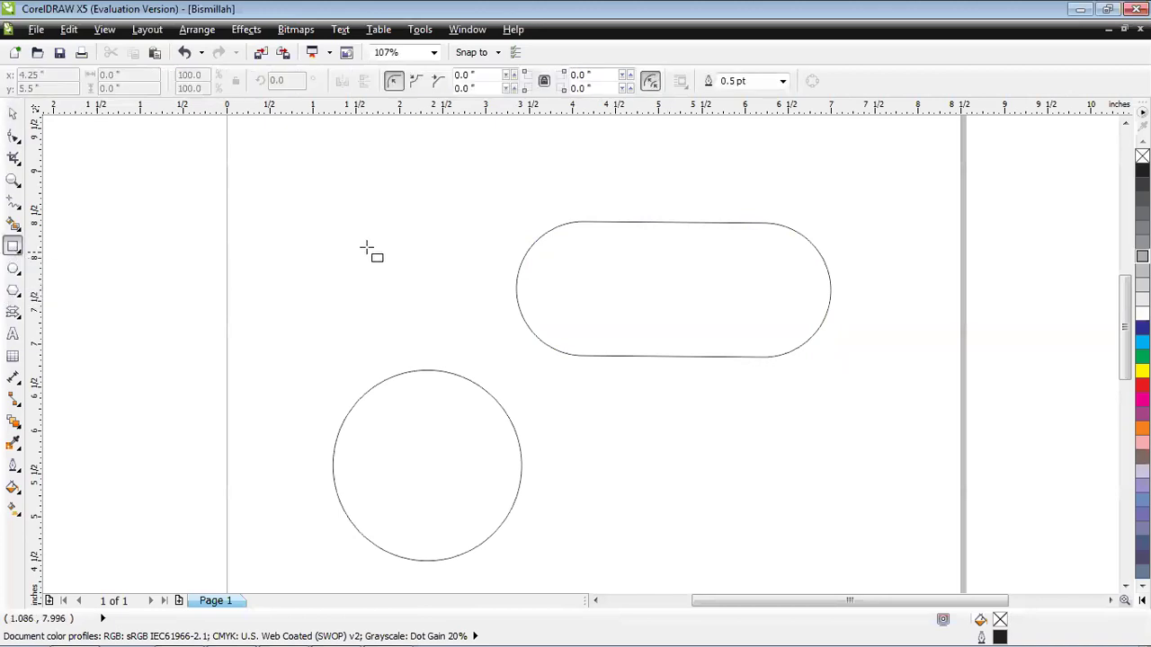
pyautogui.moveTo(307, 187)
pyautogui.mouseDown()
pyautogui.moveTo(419, 293)
pyautogui.moveTo(383, 255)
pyautogui.mouseUp()
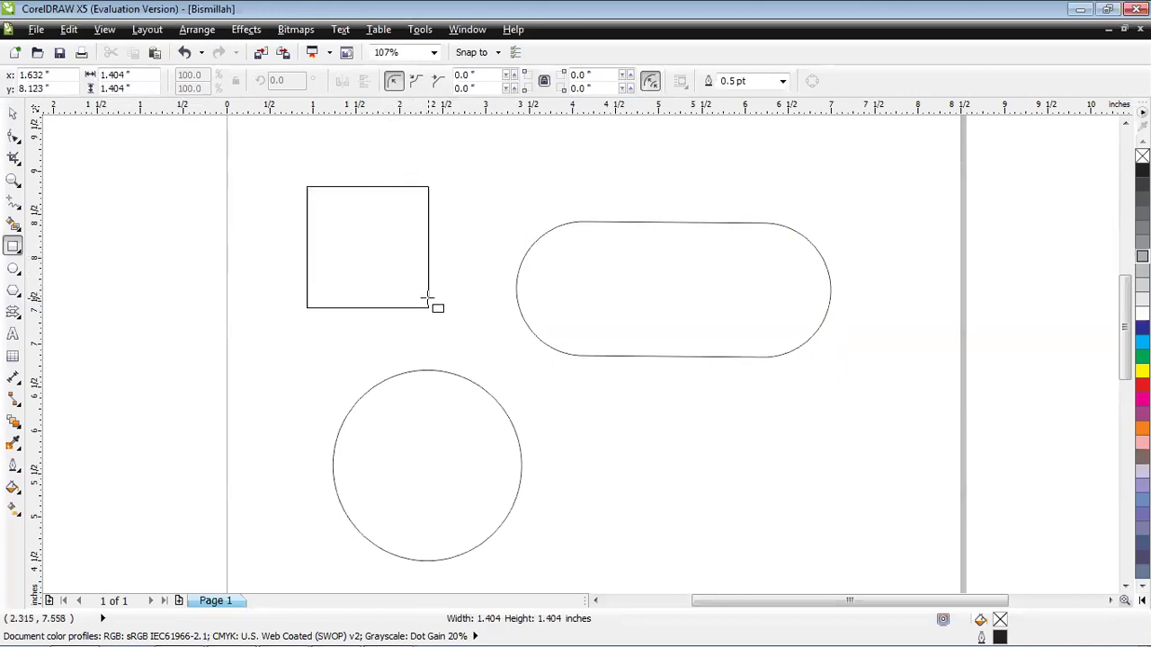
pyautogui.moveTo(383, 255); pyautogui.dragTo(444, 318)
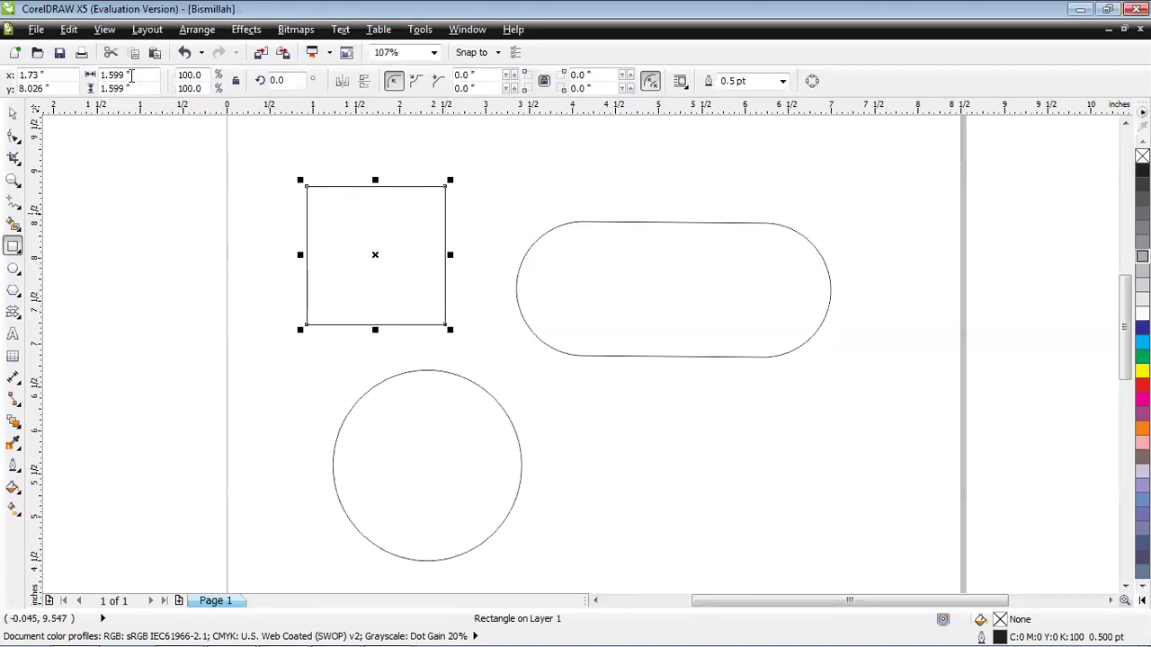
# Set the square's width and height to 1.5 inches on the property bar
pyautogui.click(133, 75)
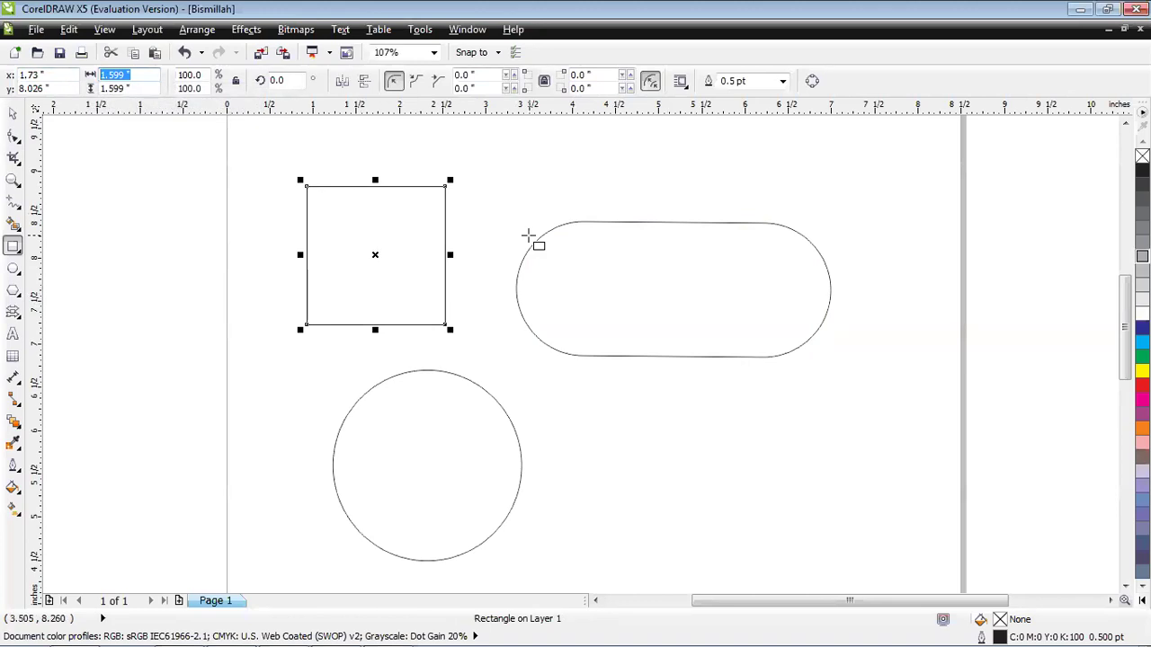
pyautogui.write('1.5')
pyautogui.press('Tab')
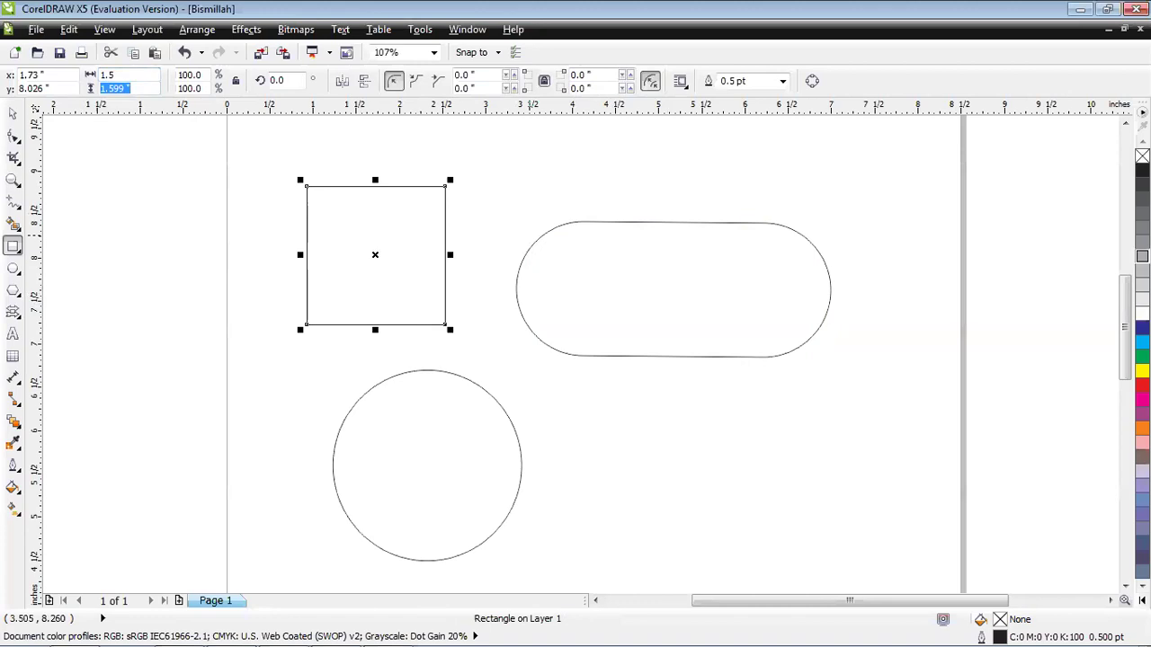
pyautogui.write('1.5')
pyautogui.press('Return')
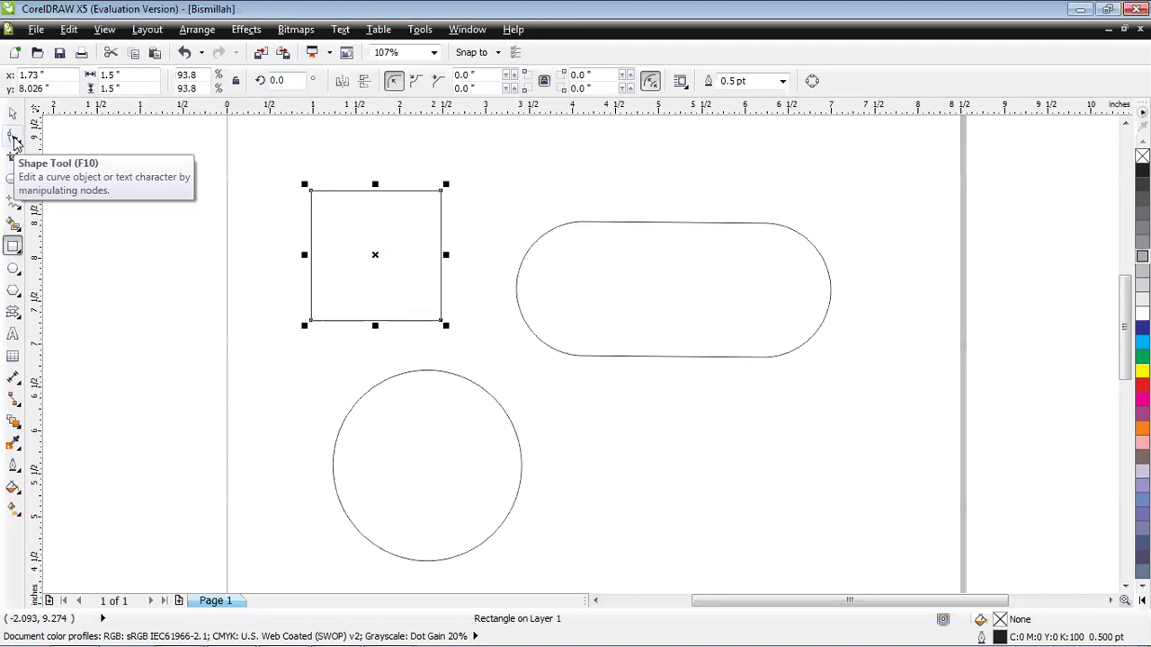
# Drag a corner node to round the square into a circle, then undo back to sharp corners
pyautogui.click(14, 136)
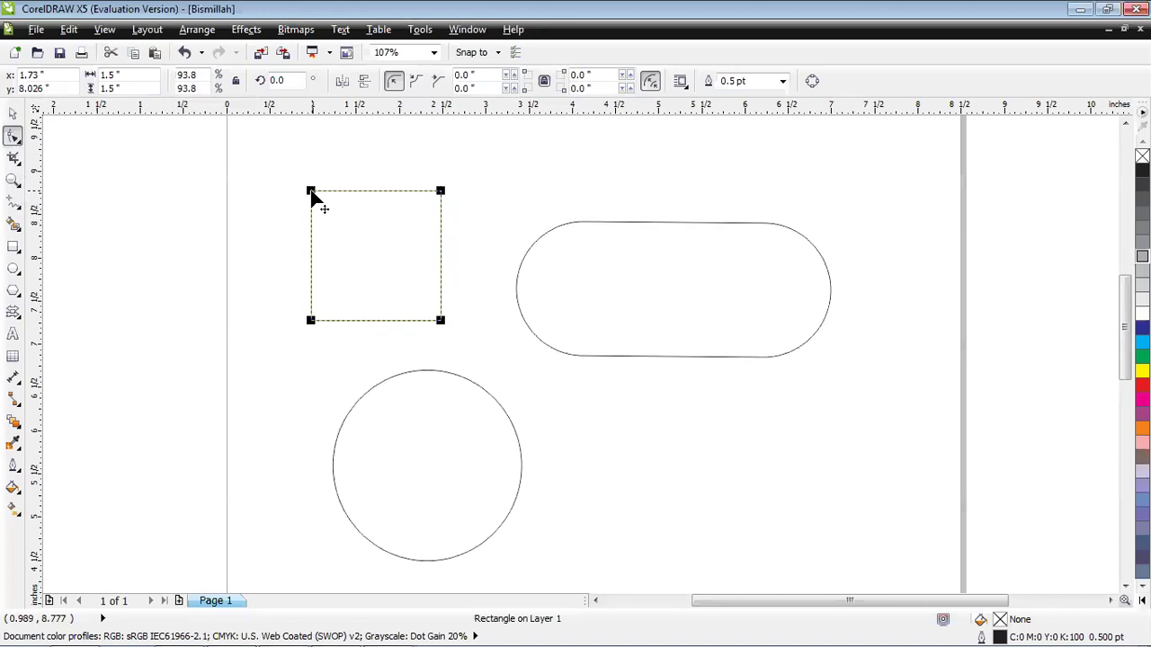
pyautogui.moveTo(311, 192); pyautogui.dragTo(344, 193)
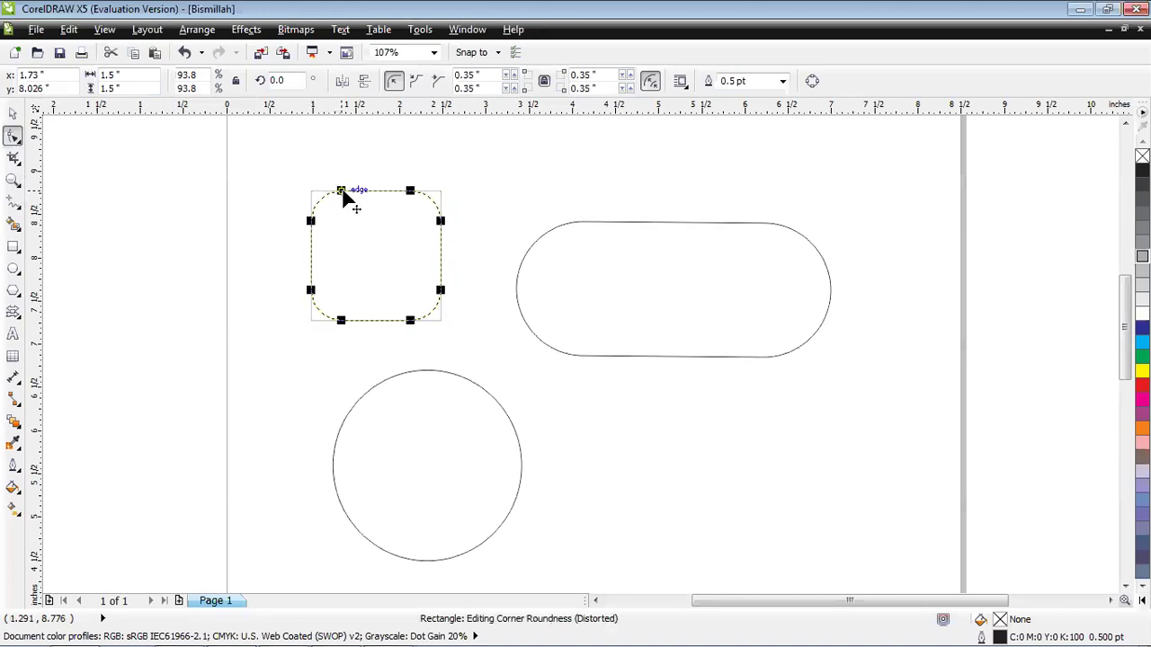
pyautogui.moveTo(345, 193); pyautogui.dragTo(385, 192)
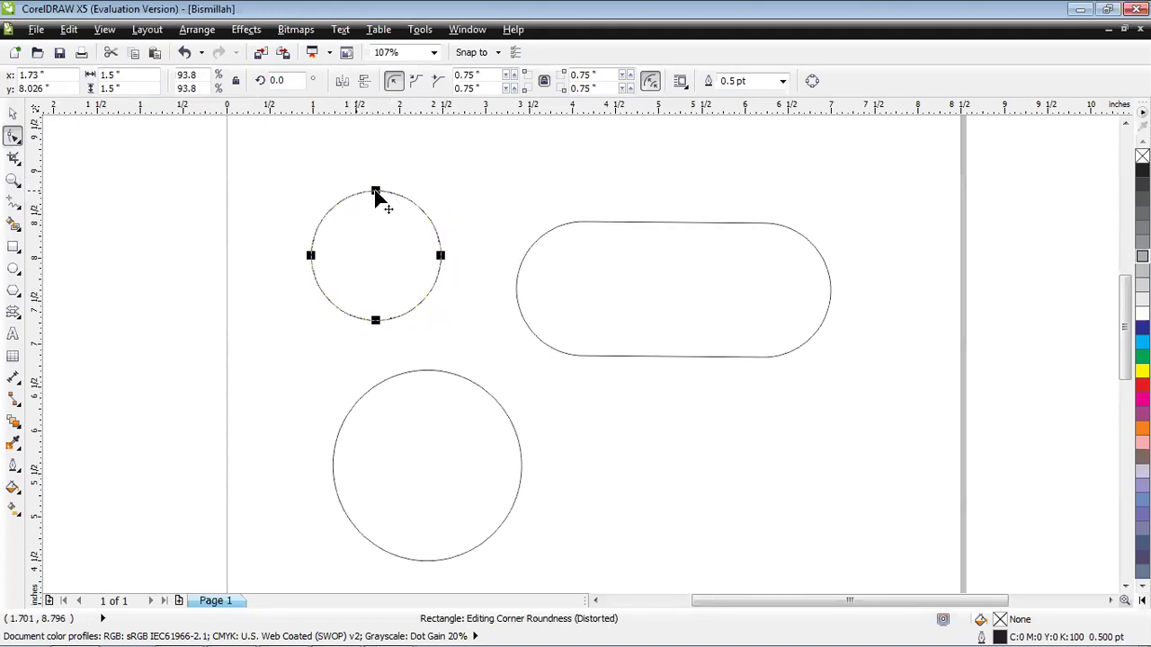
pyautogui.moveTo(375, 193); pyautogui.dragTo(322, 203)
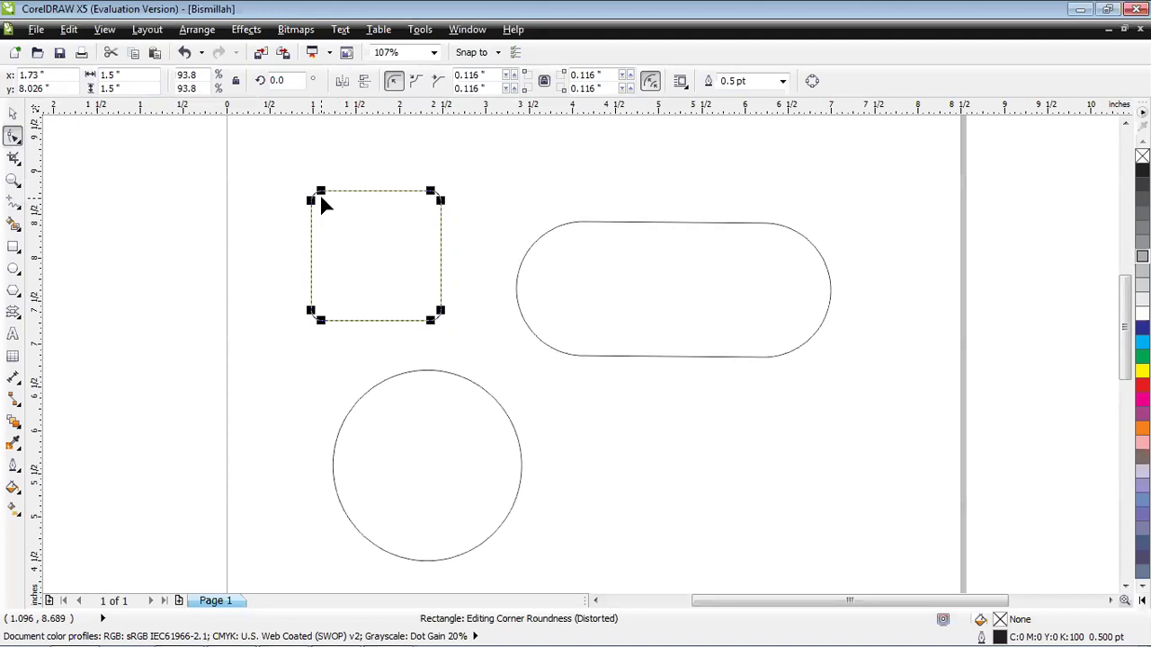
pyautogui.hotkey('ctrl', 'z')
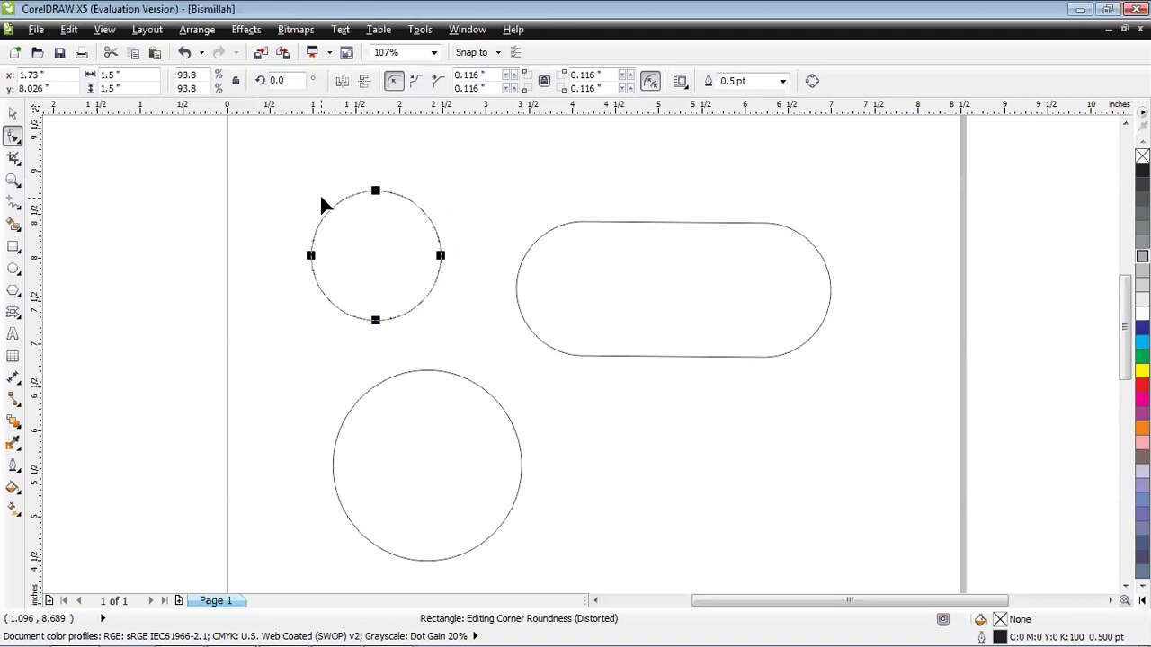
pyautogui.hotkey('ctrl', 'z')
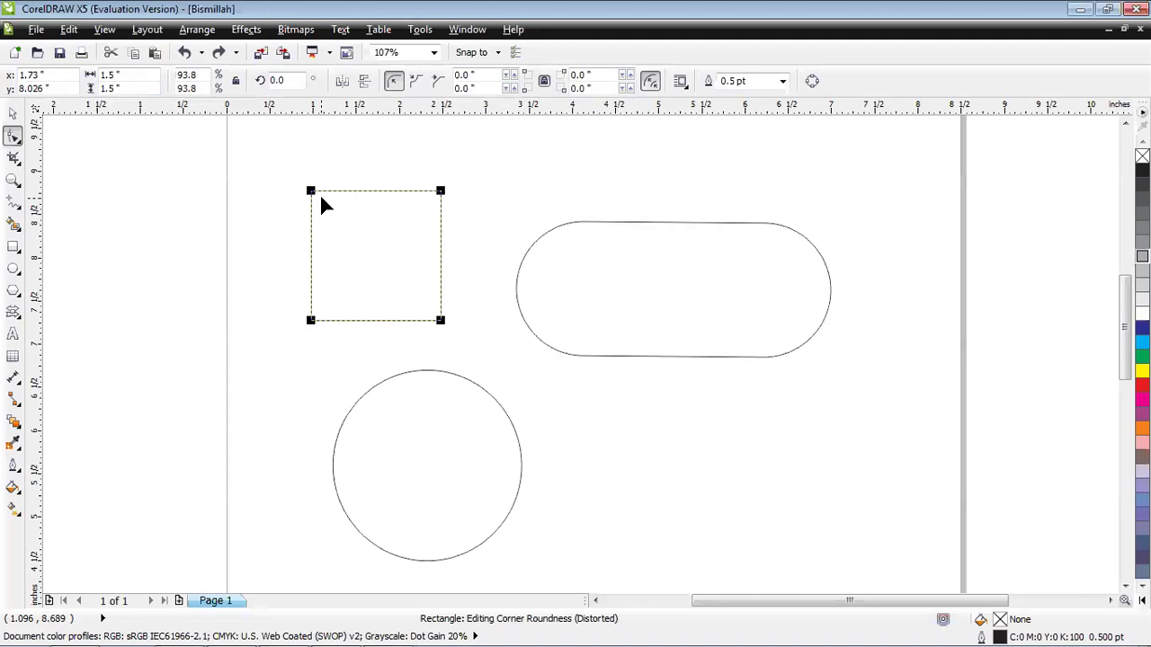
# Unlink the corners, then apply and undo a 25 radius on the top-left corner
pyautogui.click(544, 81)
pyautogui.moveTo(310, 191); pyautogui.dragTo(320, 191)
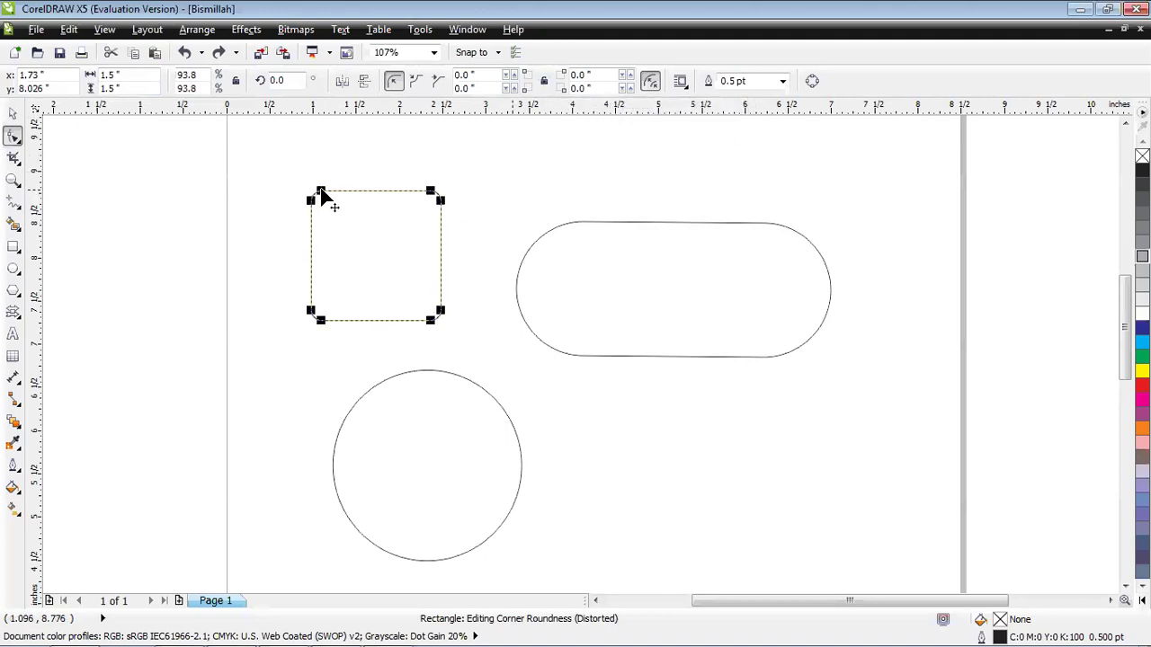
pyautogui.press('Escape')
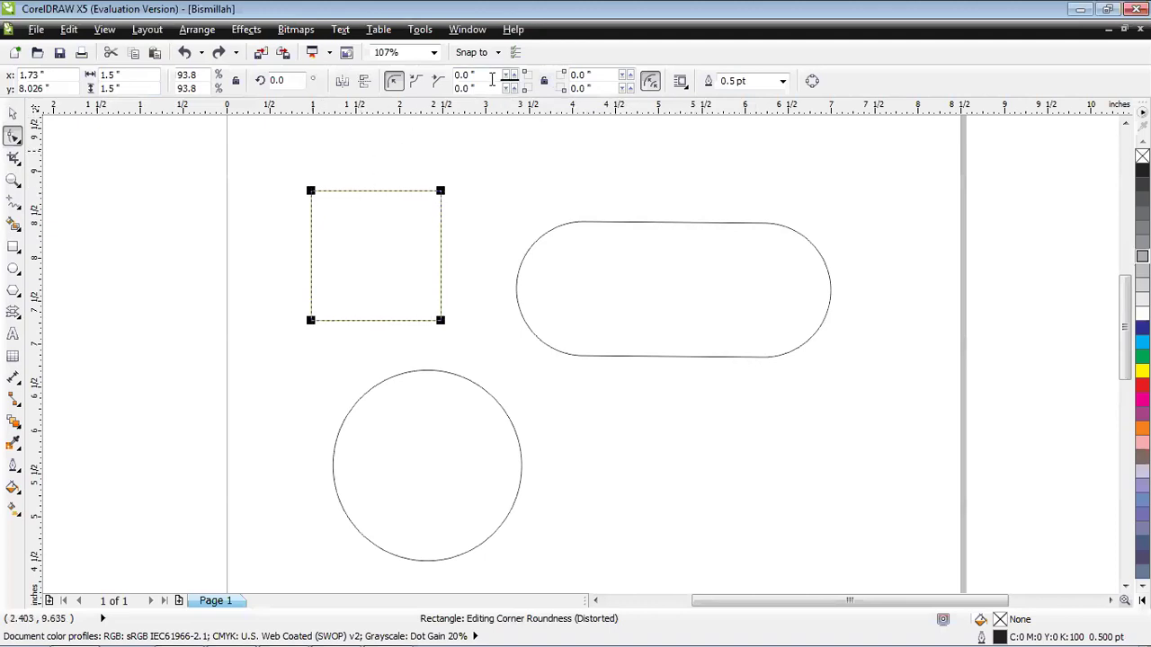
pyautogui.doubleClick(489, 77)
pyautogui.write('25')
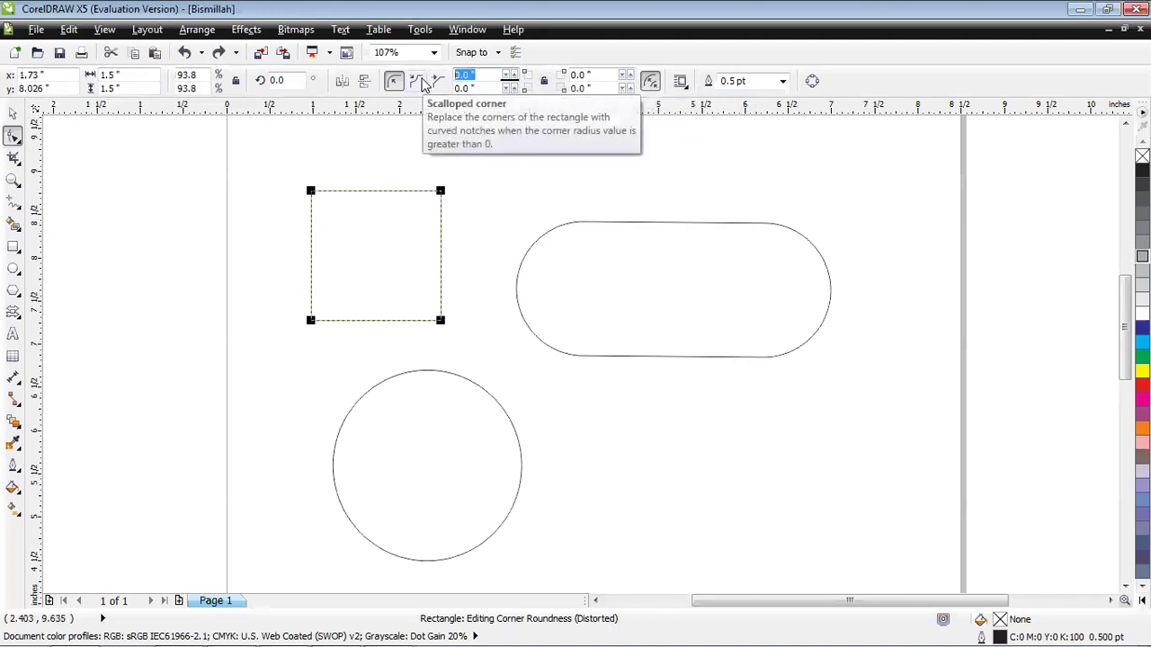
pyautogui.press('Return')
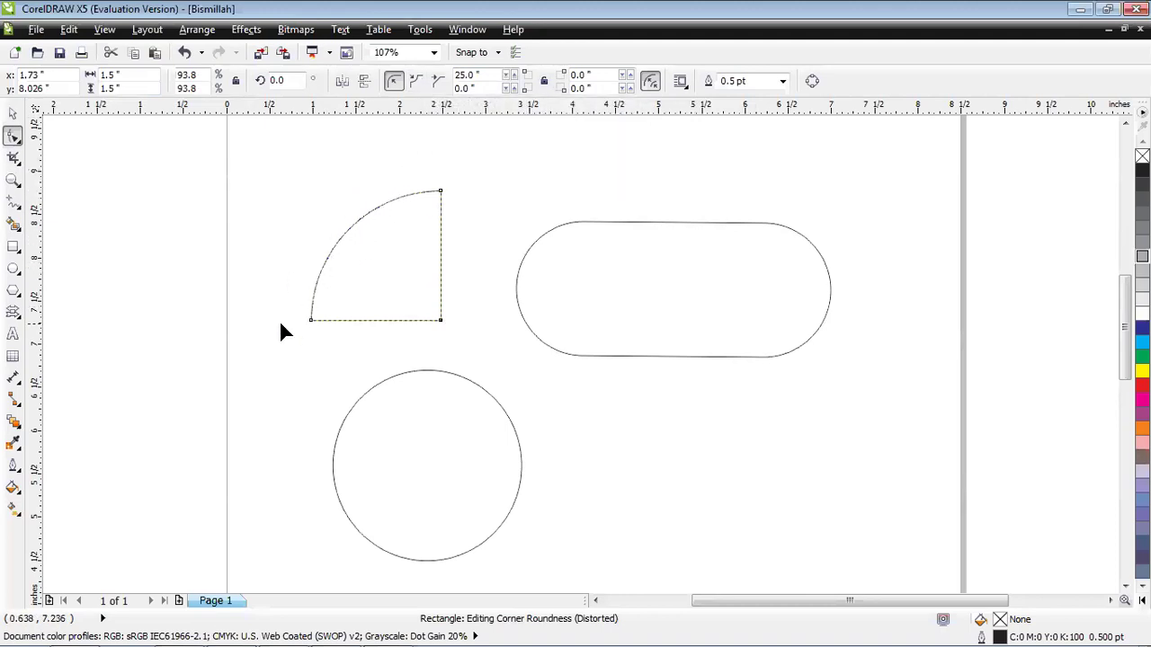
pyautogui.hotkey('ctrl', 'z')
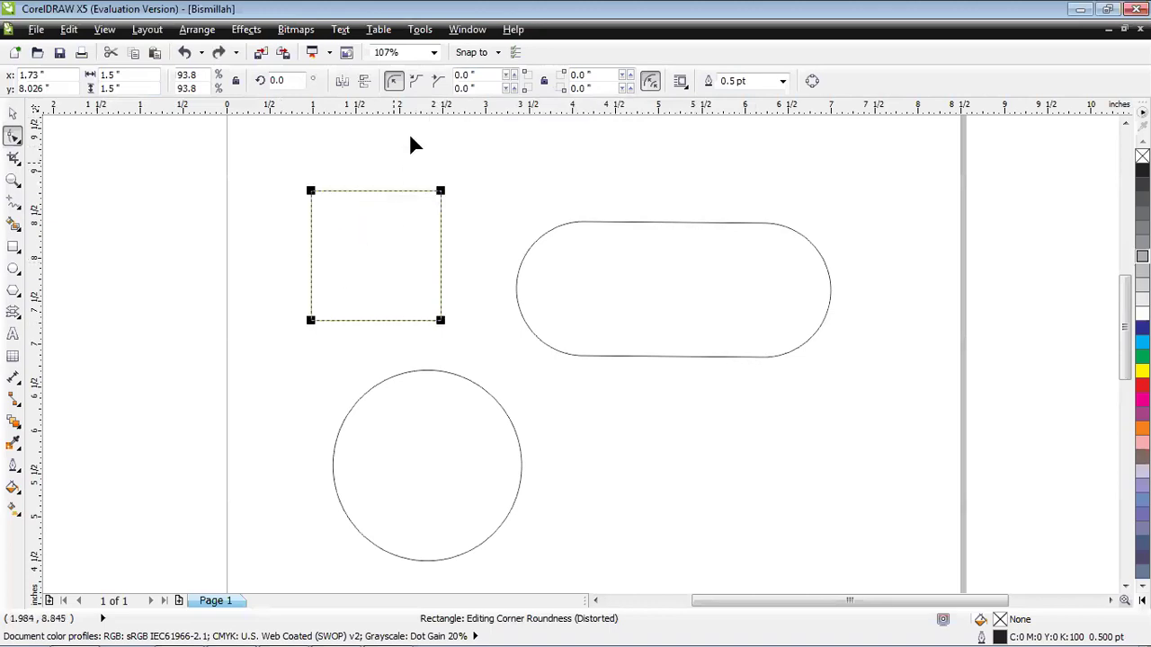
# Apply a 25 radius to the bottom-left corner, then undo it
pyautogui.click(482, 89)
pyautogui.doubleClick(482, 89)
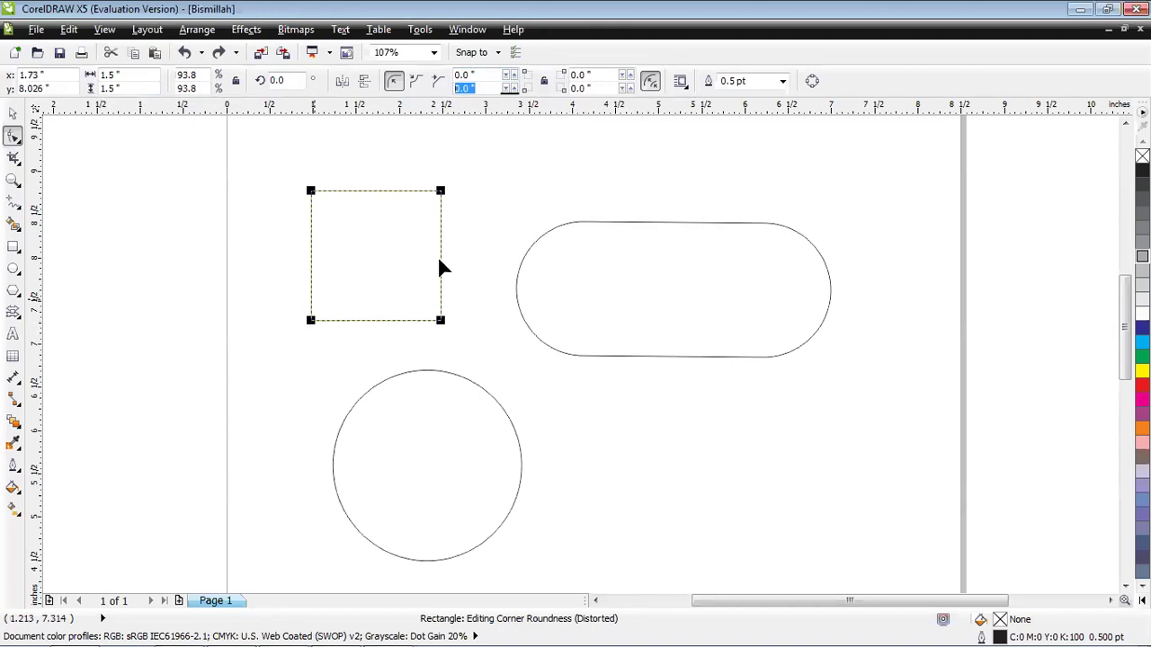
pyautogui.write('25')
pyautogui.press('Return')
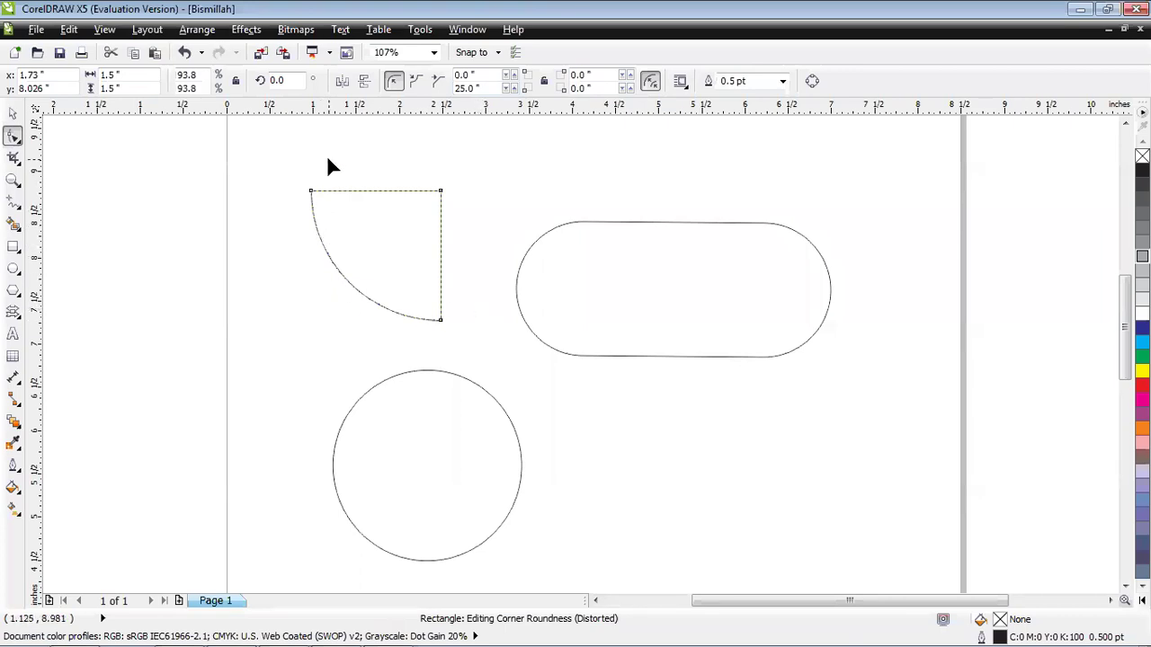
pyautogui.hotkey('ctrl', 'z')
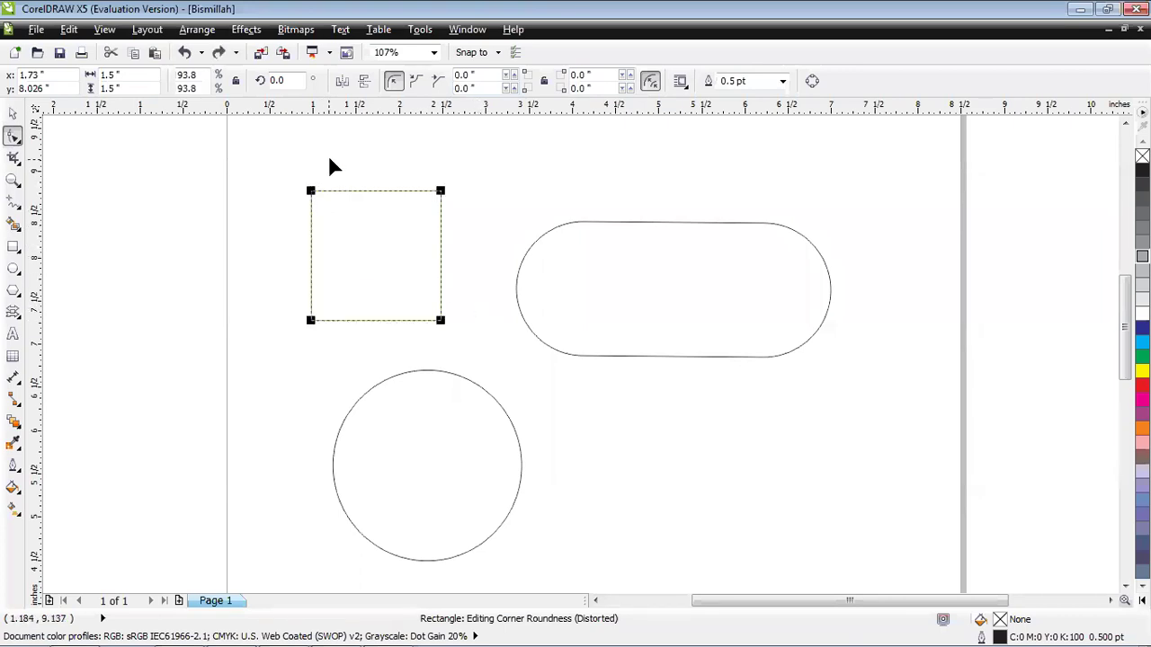
# Apply and undo a 25 radius on the top-right and bottom-right corners
pyautogui.doubleClick(600, 75)
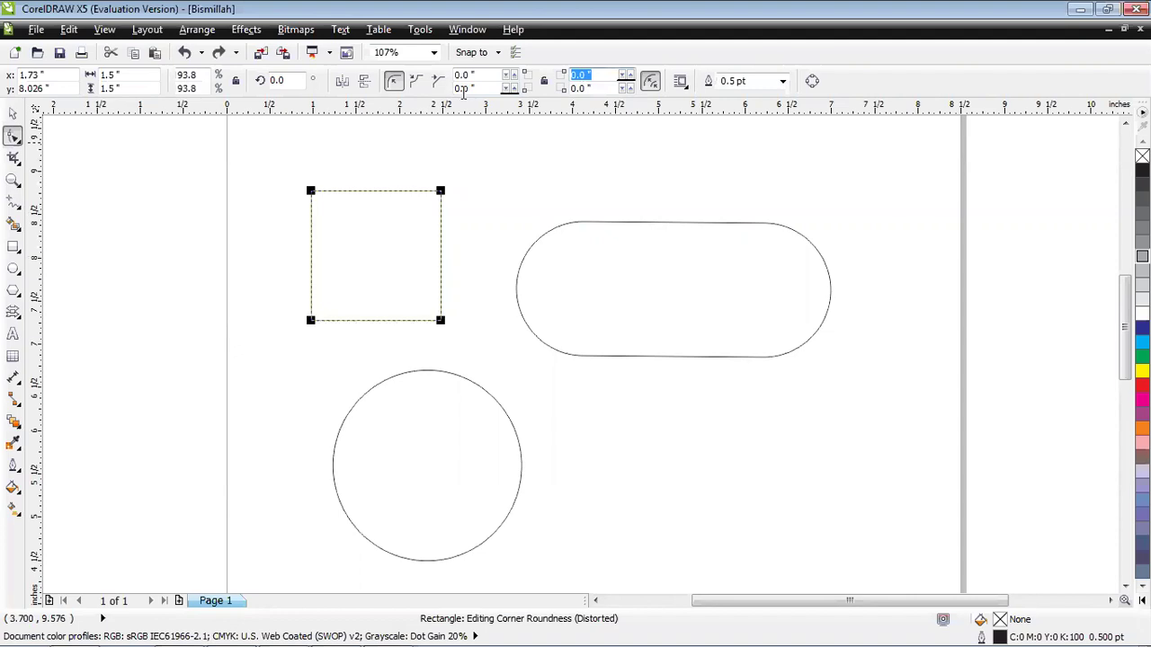
pyautogui.write('25')
pyautogui.press('Return')
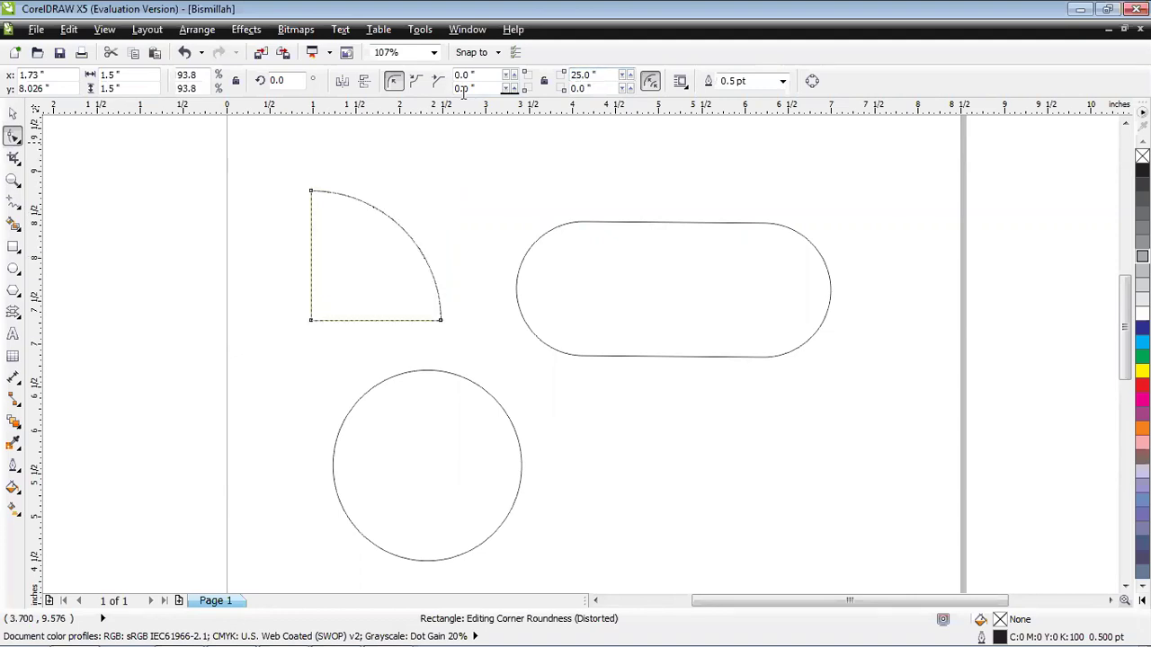
pyautogui.hotkey('ctrl', 'z')
pyautogui.doubleClick(580, 88)
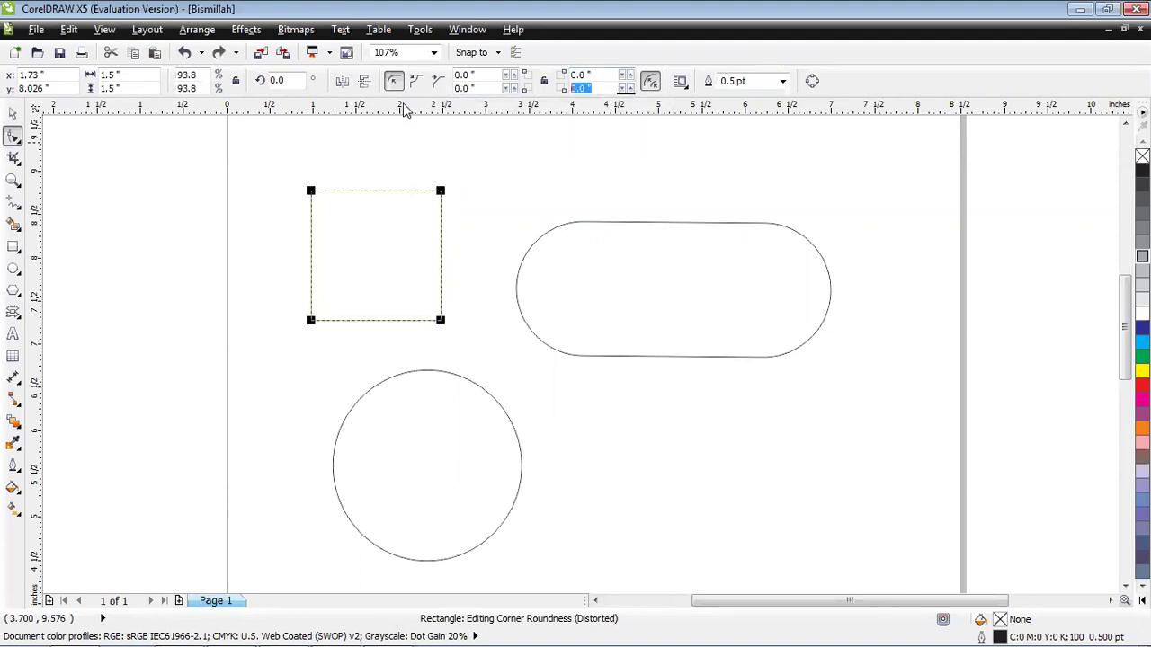
pyautogui.write('25')
pyautogui.press('Return')
pyautogui.hotkey('ctrl', 'z')
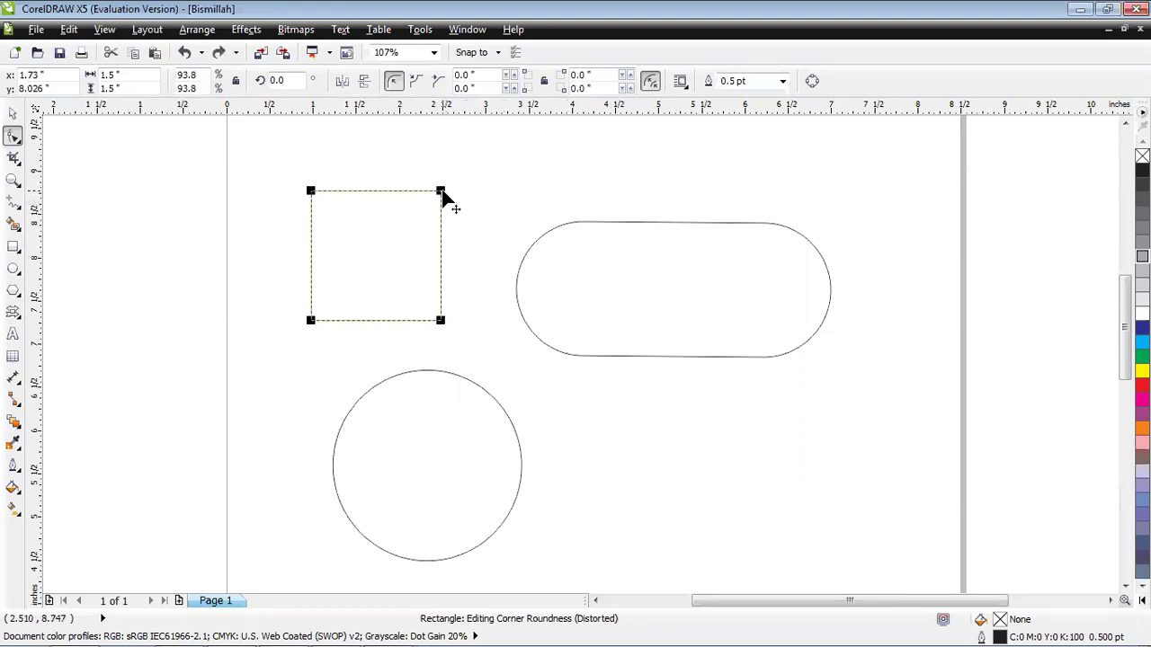
# Link all corners and set a shared 12 radius, turning the square into a circle
pyautogui.moveTo(442, 192); pyautogui.dragTo(459, 210)
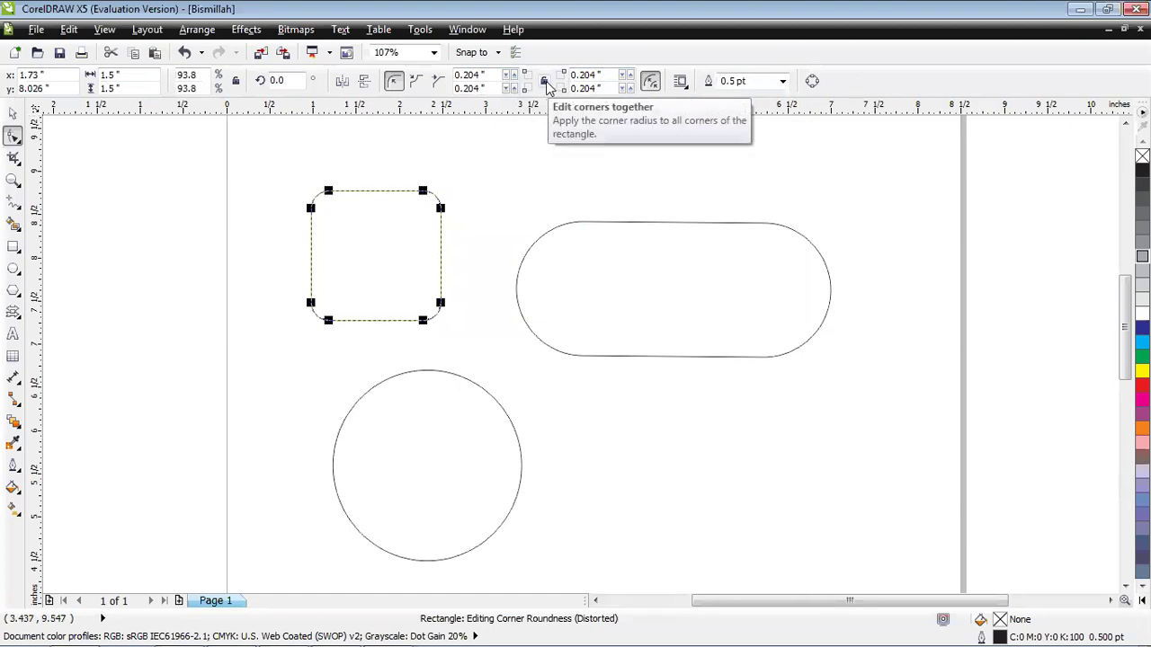
pyautogui.click(545, 81)
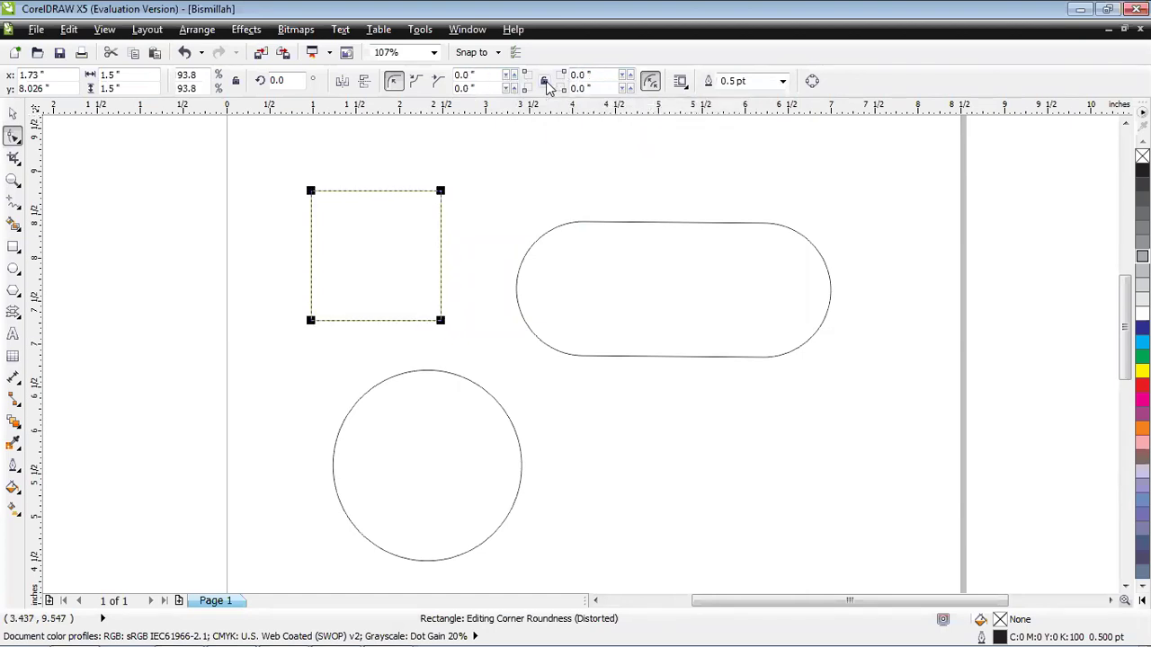
pyautogui.click(463, 75)
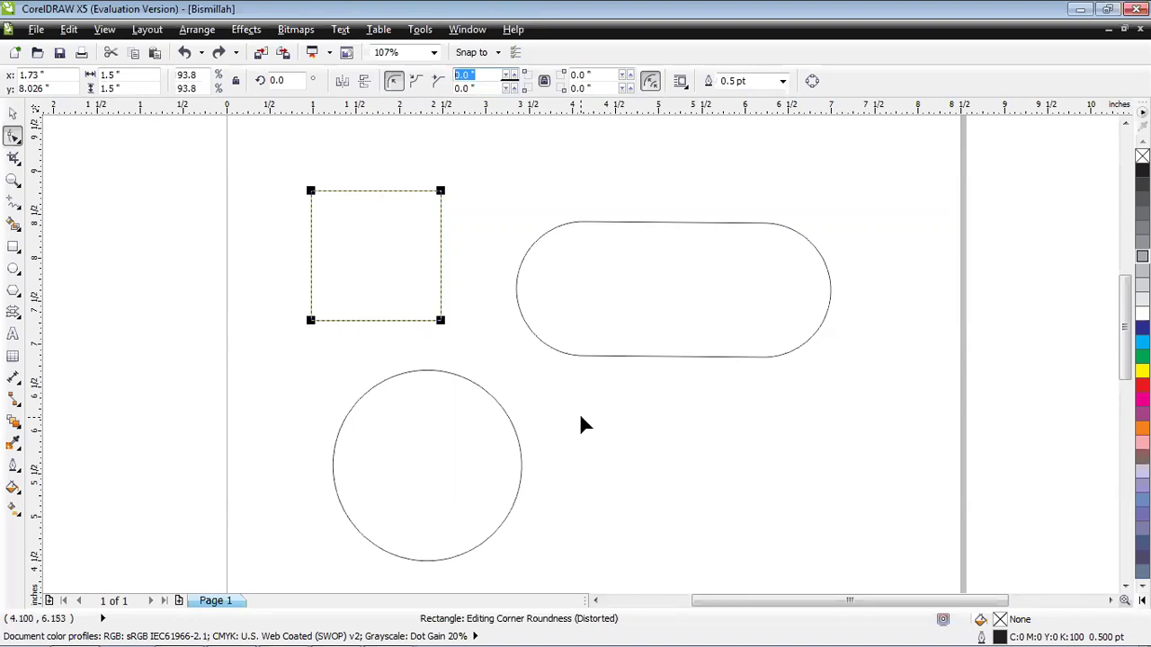
pyautogui.write('12')
pyautogui.press('Return')
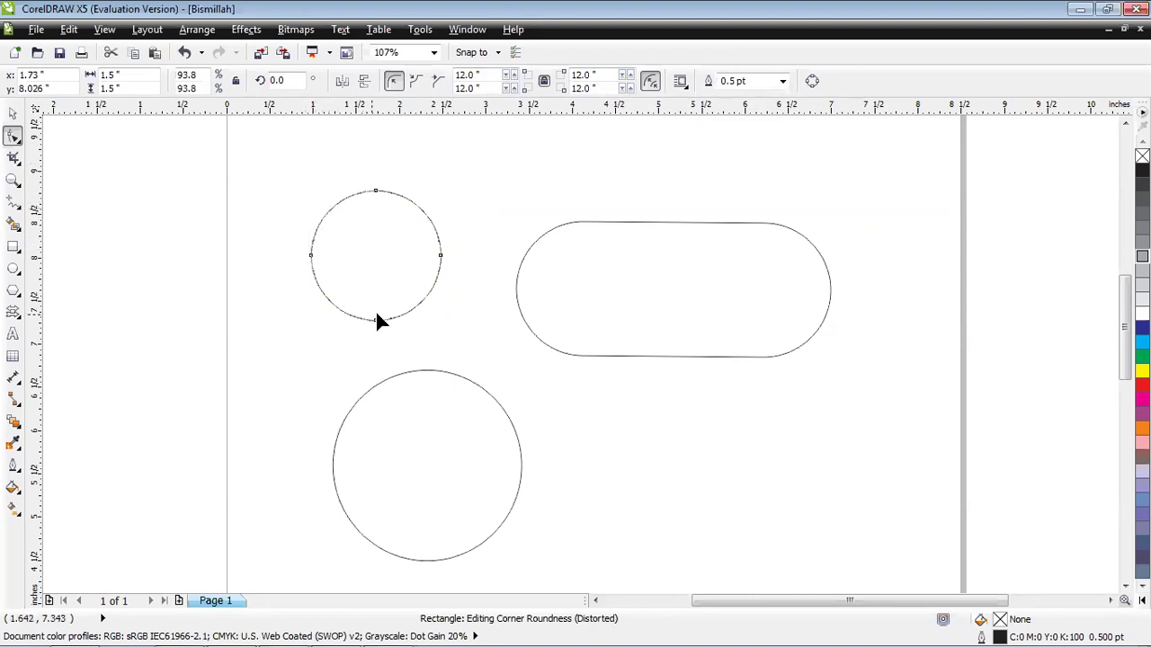
# Undo the circle, then try a linked corner radius of 2 and undo it
pyautogui.hotkey('ctrl', 'z')
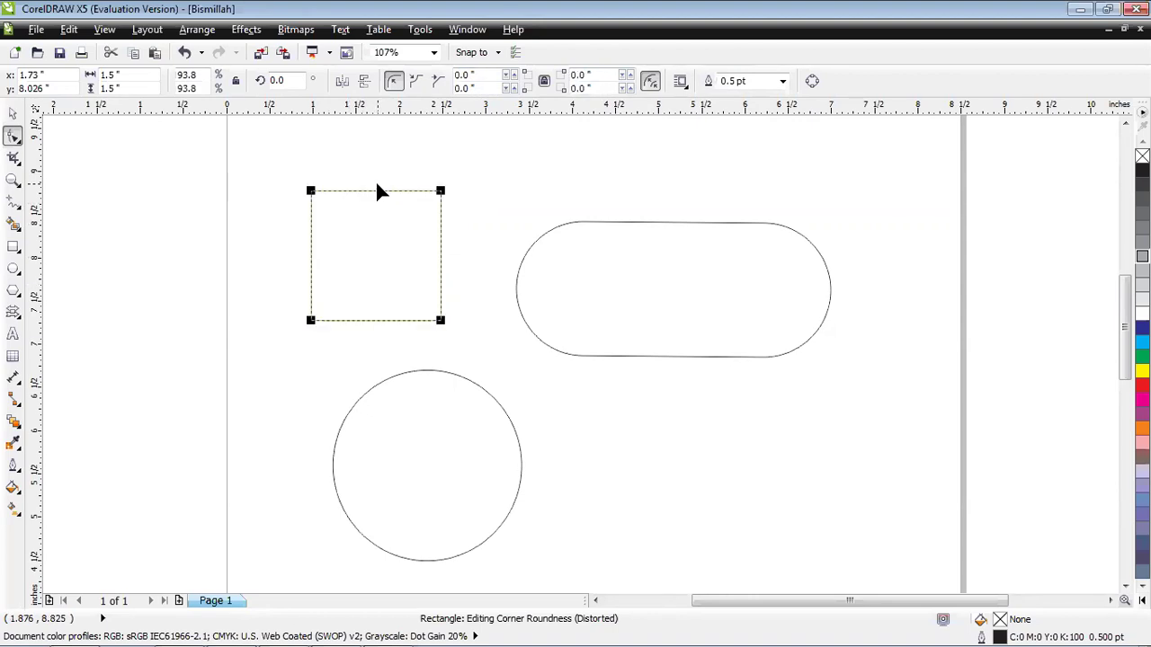
pyautogui.doubleClick(477, 79)
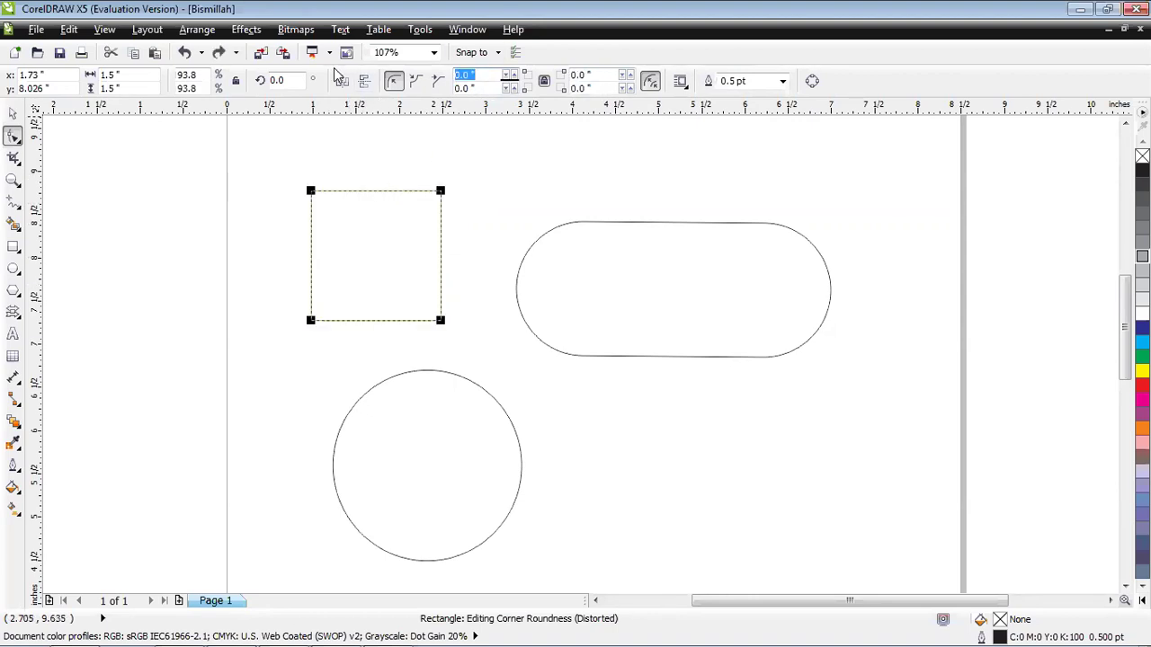
pyautogui.write('2')
pyautogui.press('Return')
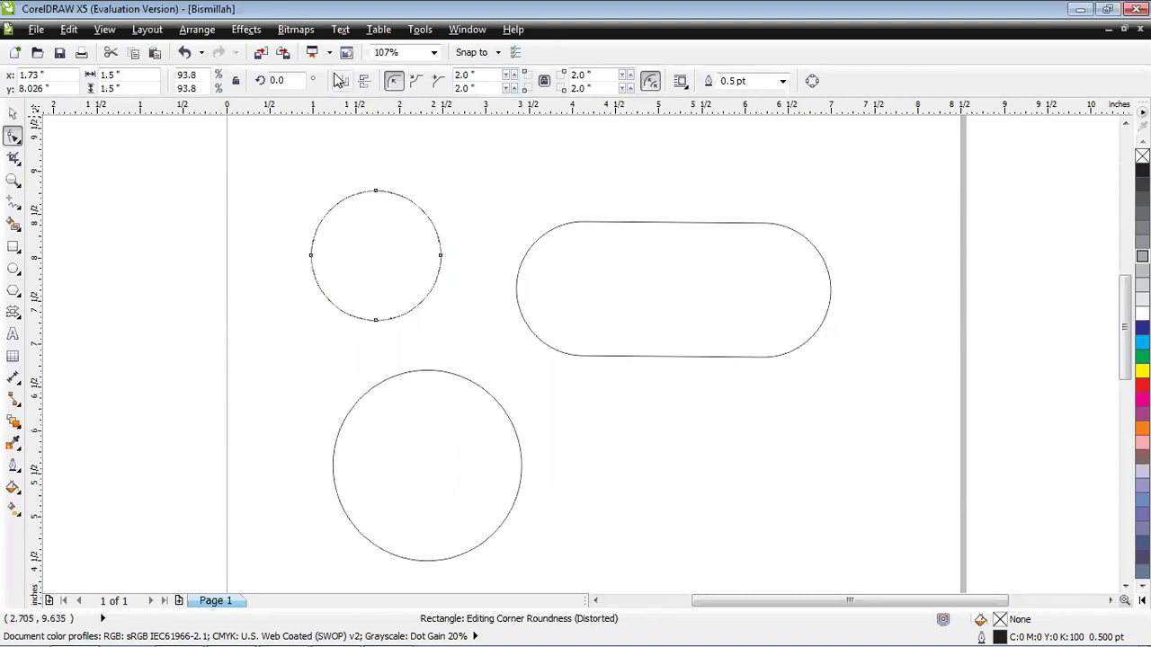
pyautogui.hotkey('ctrl', 'z')
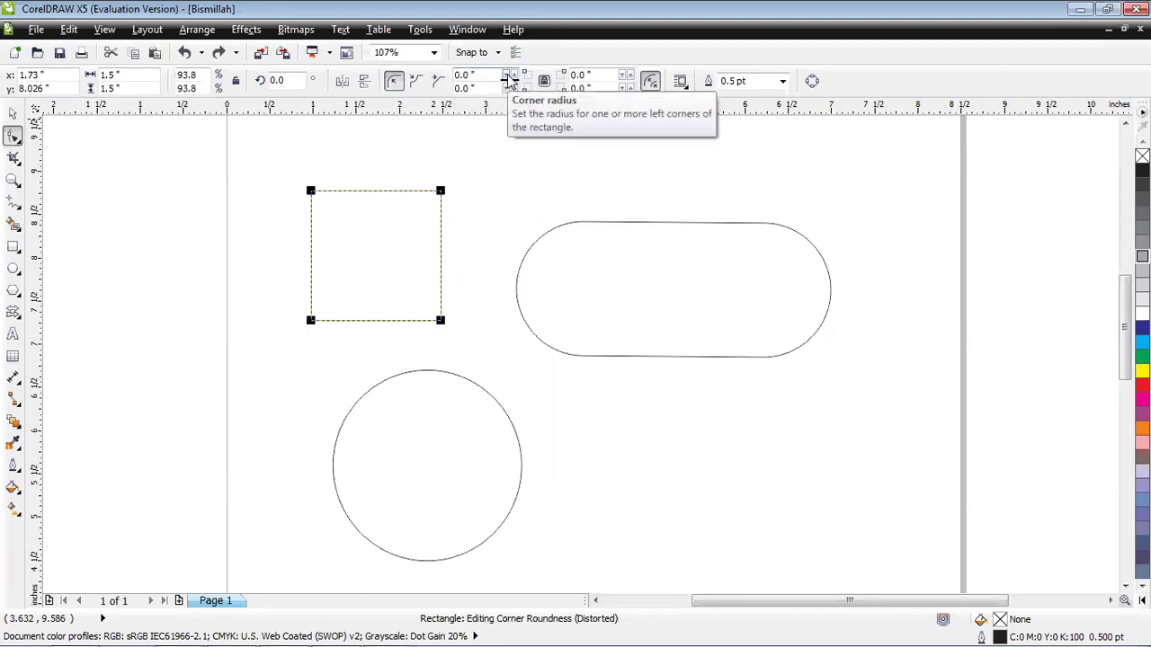
# Apply a 0.2 radius to all four corners, then reset them to sharp
pyautogui.press('Left')
pyautogui.press('Left')
pyautogui.hotkey('shift', 'Left')
pyautogui.write('2')
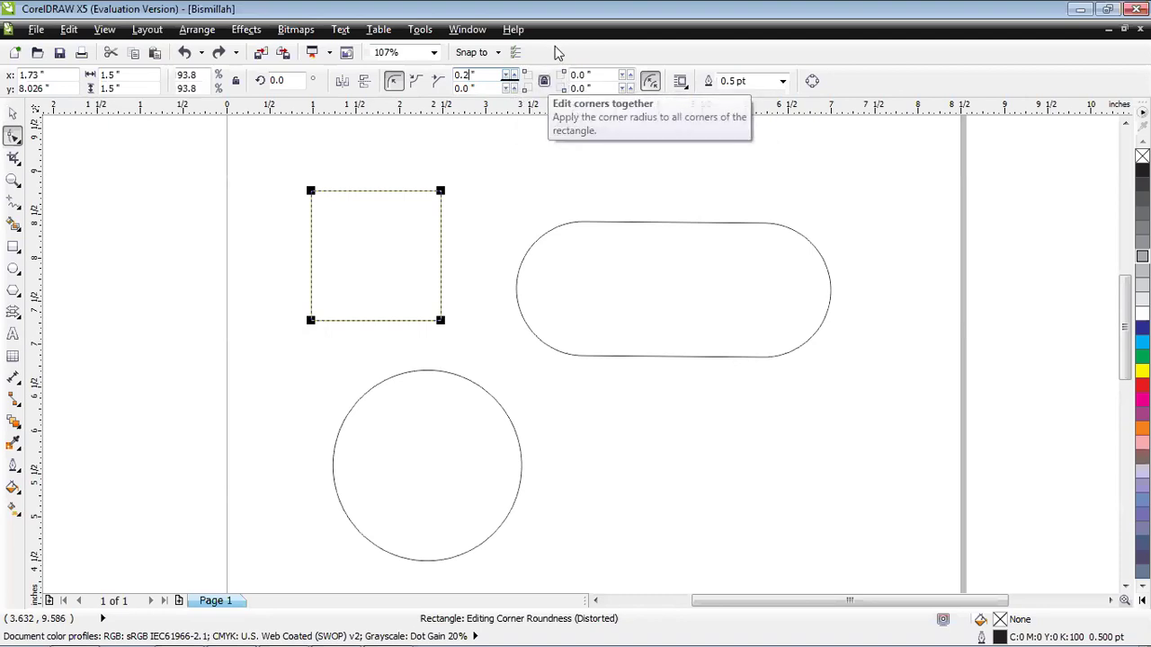
pyautogui.press('Return')
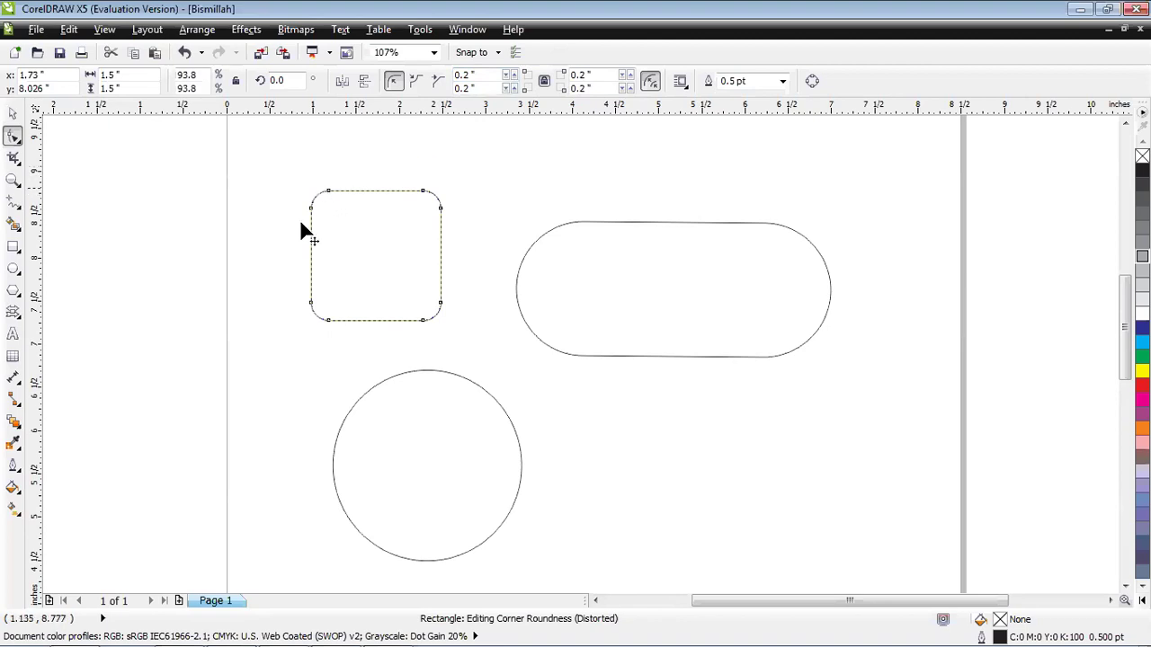
pyautogui.click(440, 208)
pyautogui.click(622, 89)
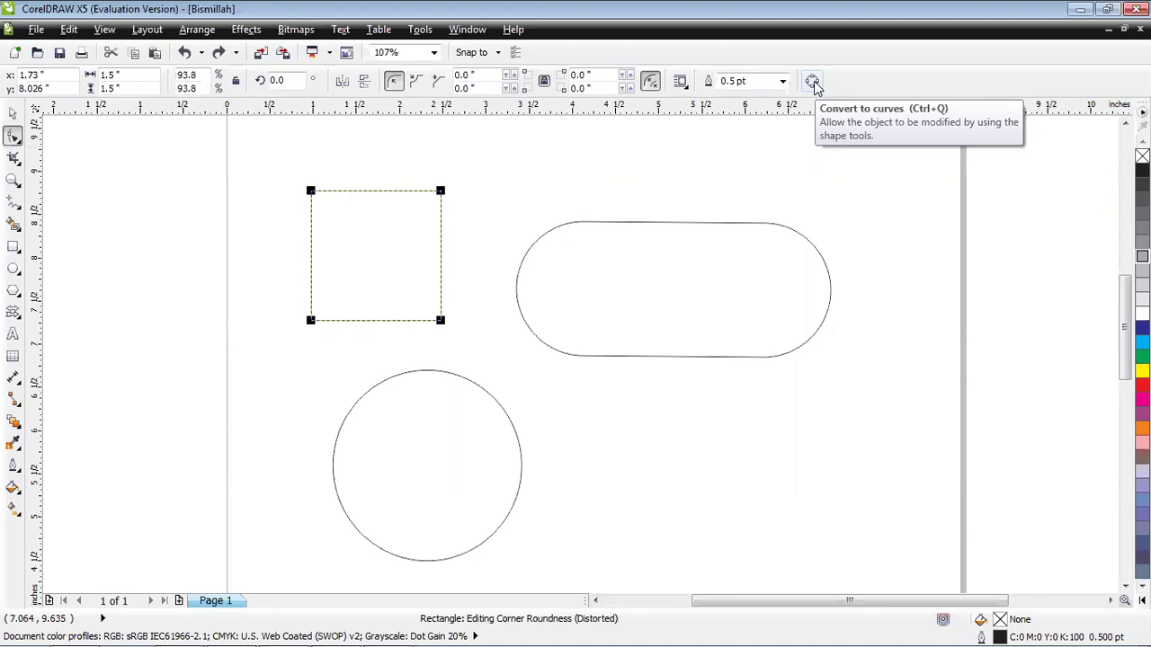
# Convert the square to curves and select its four corner nodes
pyautogui.click(811, 81)
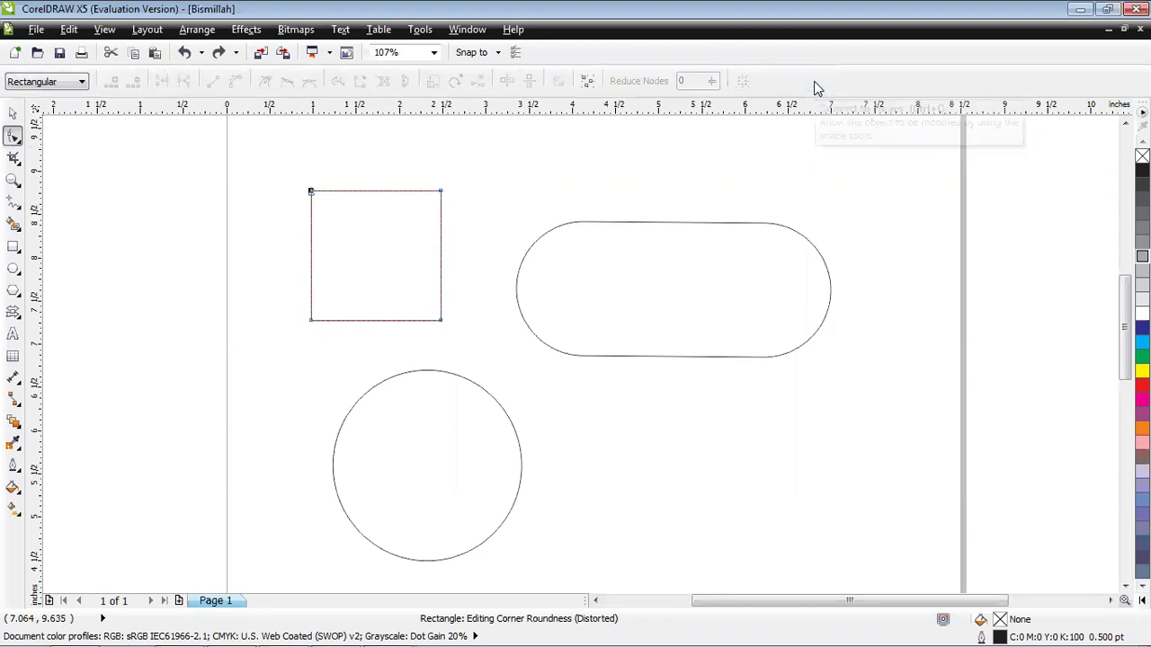
pyautogui.click(441, 191)
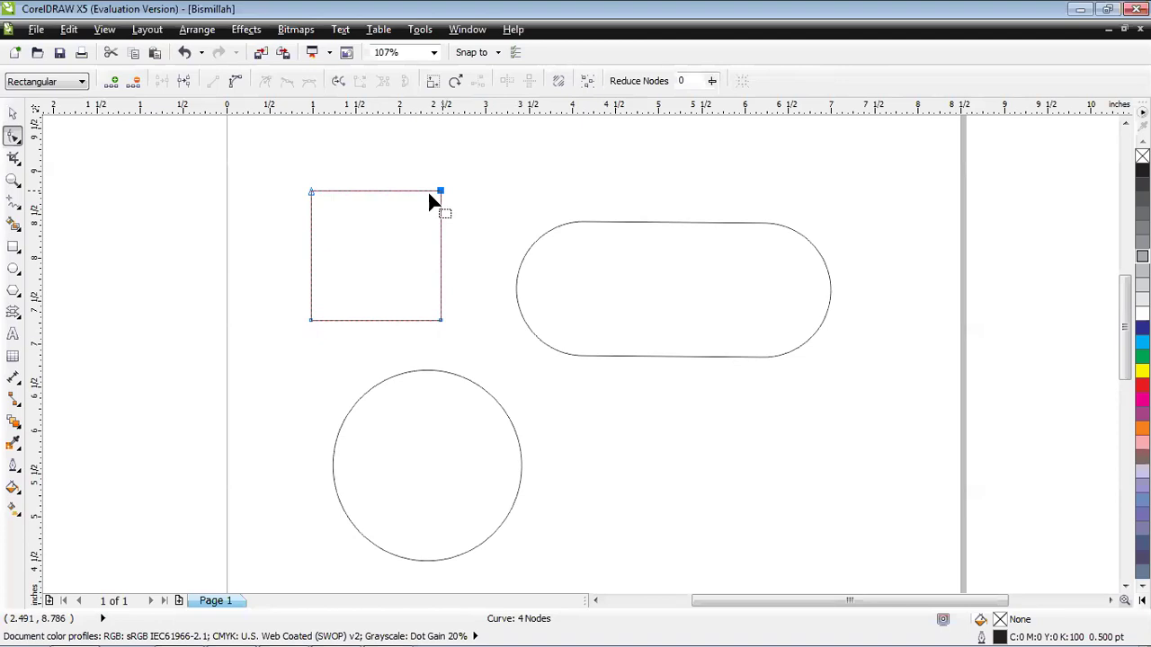
pyautogui.click(441, 320)
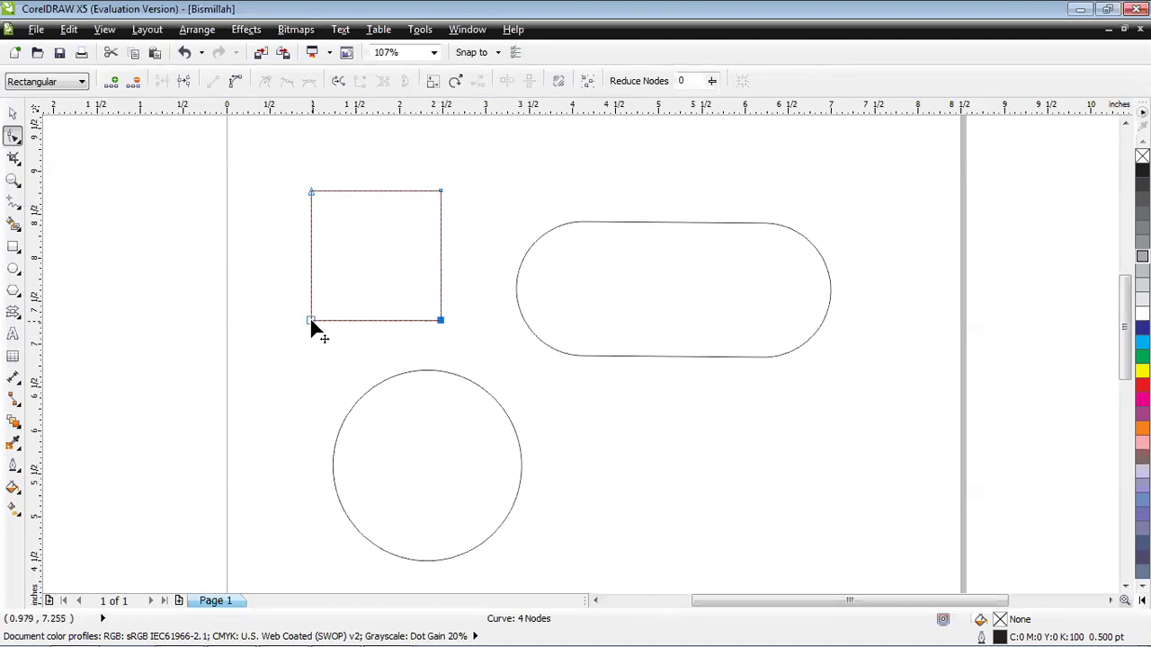
pyautogui.click(310, 321)
pyautogui.click(311, 191)
# Drag the four nodes into a sharp, dart-like four-sided shape
pyautogui.moveTo(442, 191); pyautogui.dragTo(526, 184)
pyautogui.moveTo(439, 320)
pyautogui.mouseDown()
pyautogui.moveTo(386, 270)
pyautogui.moveTo(367, 226)
pyautogui.mouseUp()
pyautogui.click(313, 192)
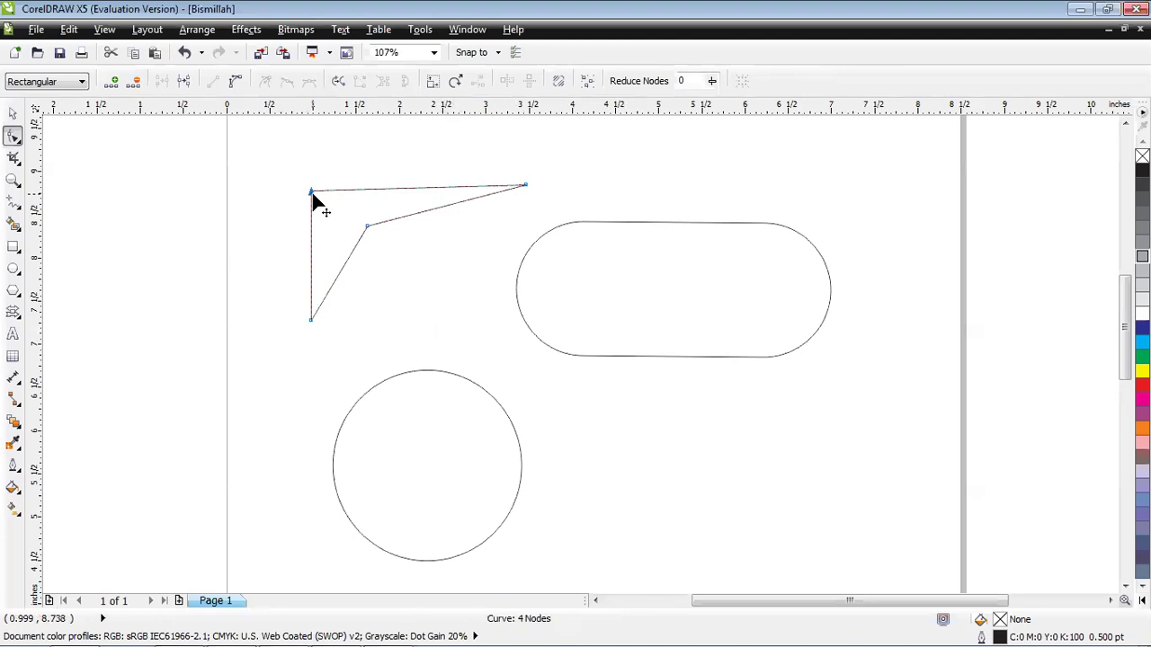
pyautogui.moveTo(318, 190); pyautogui.dragTo(282, 169)
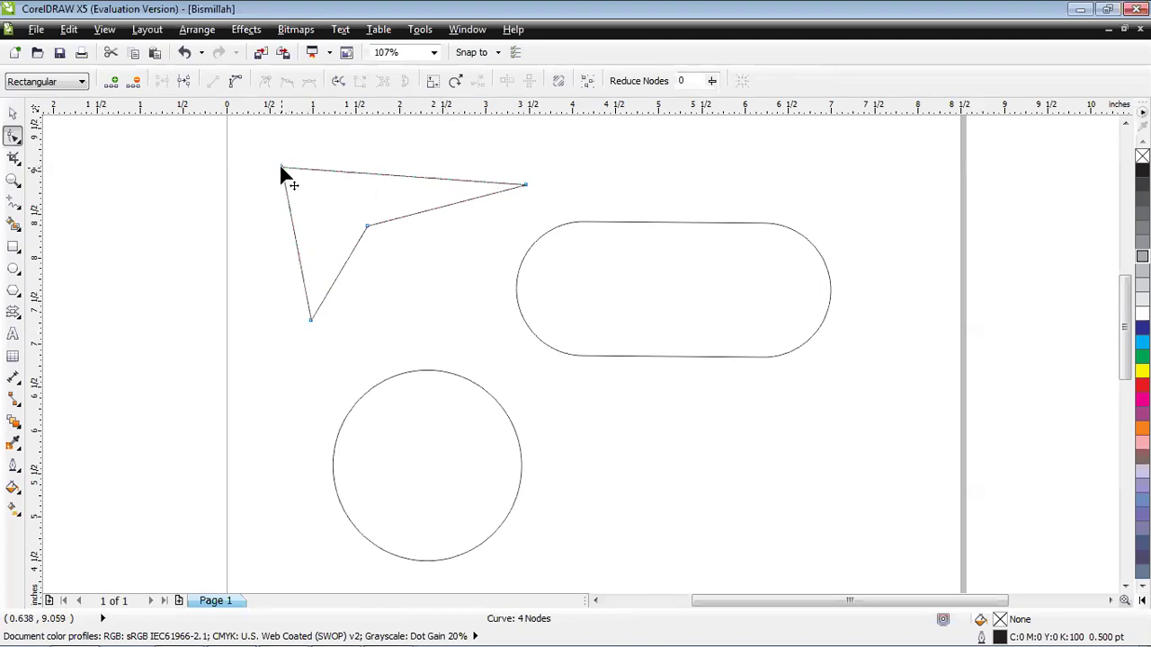
pyautogui.click(310, 320)
pyautogui.moveTo(311, 321); pyautogui.dragTo(322, 366)
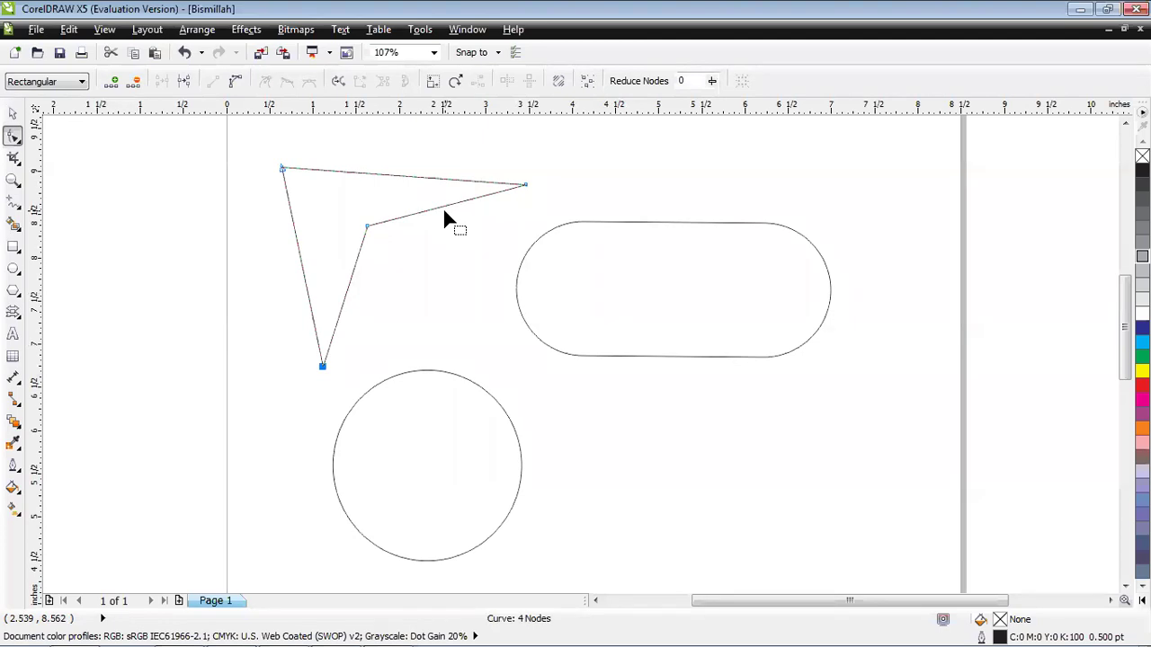
# Convert the pill to curves and stretch its right end far outward
pyautogui.click(629, 222)
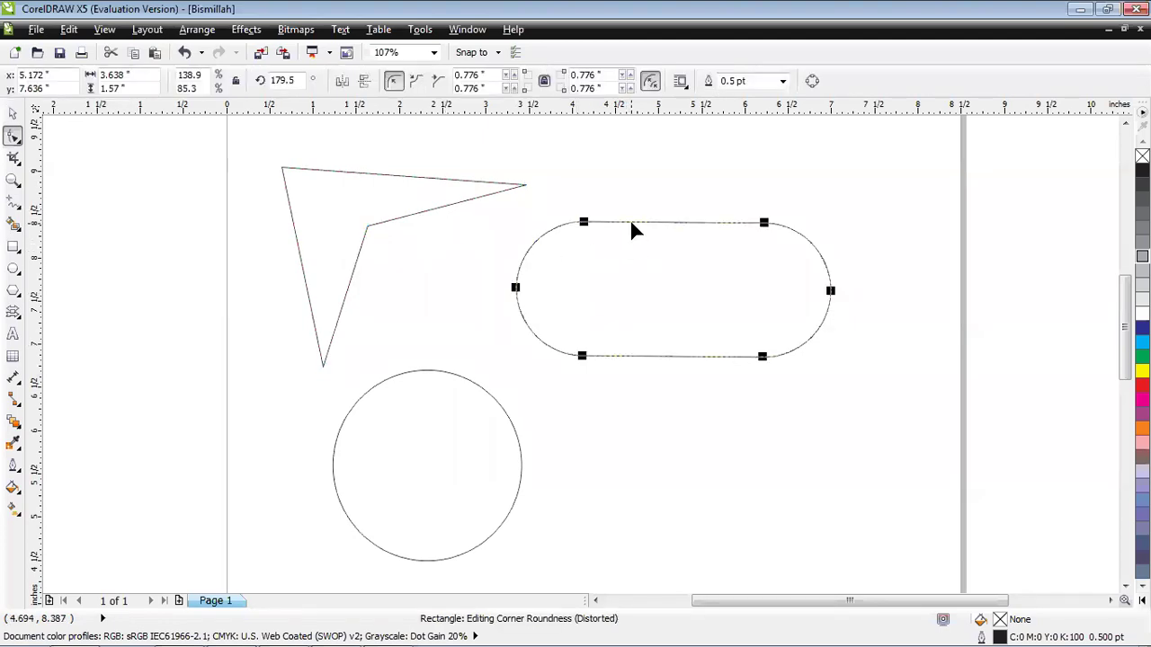
pyautogui.click(812, 82)
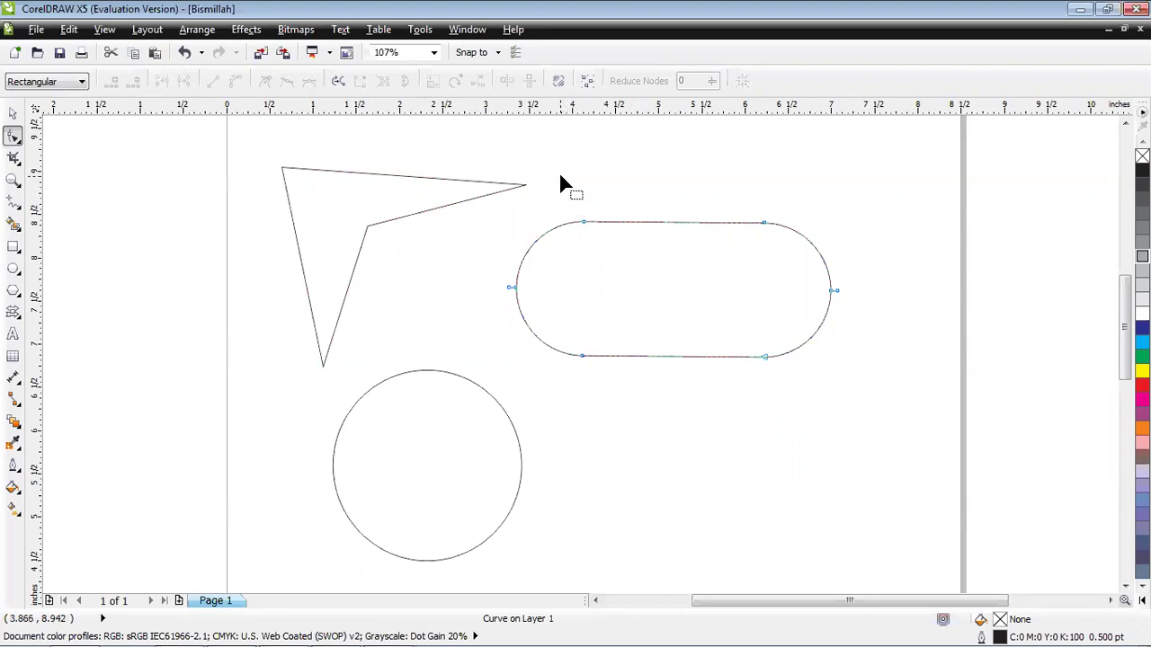
pyautogui.moveTo(560, 177); pyautogui.dragTo(643, 276)
pyautogui.moveTo(737, 187); pyautogui.dragTo(781, 266)
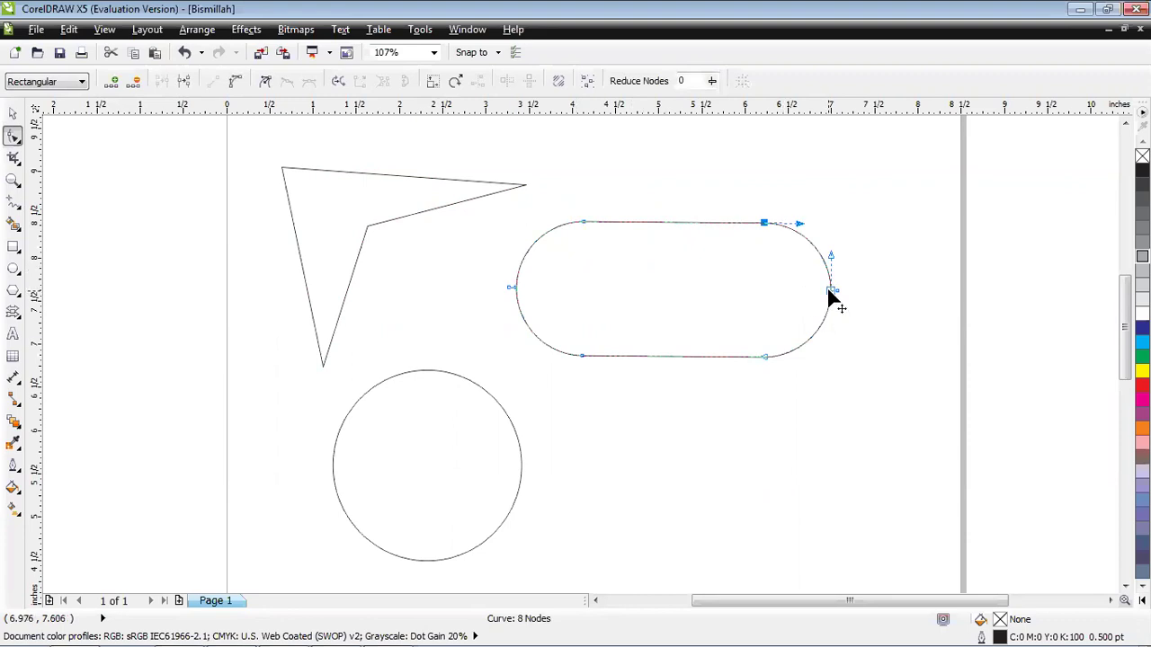
pyautogui.moveTo(828, 293)
pyautogui.mouseDown()
pyautogui.moveTo(896, 291)
pyautogui.moveTo(919, 267)
pyautogui.moveTo(971, 261)
pyautogui.mouseUp()
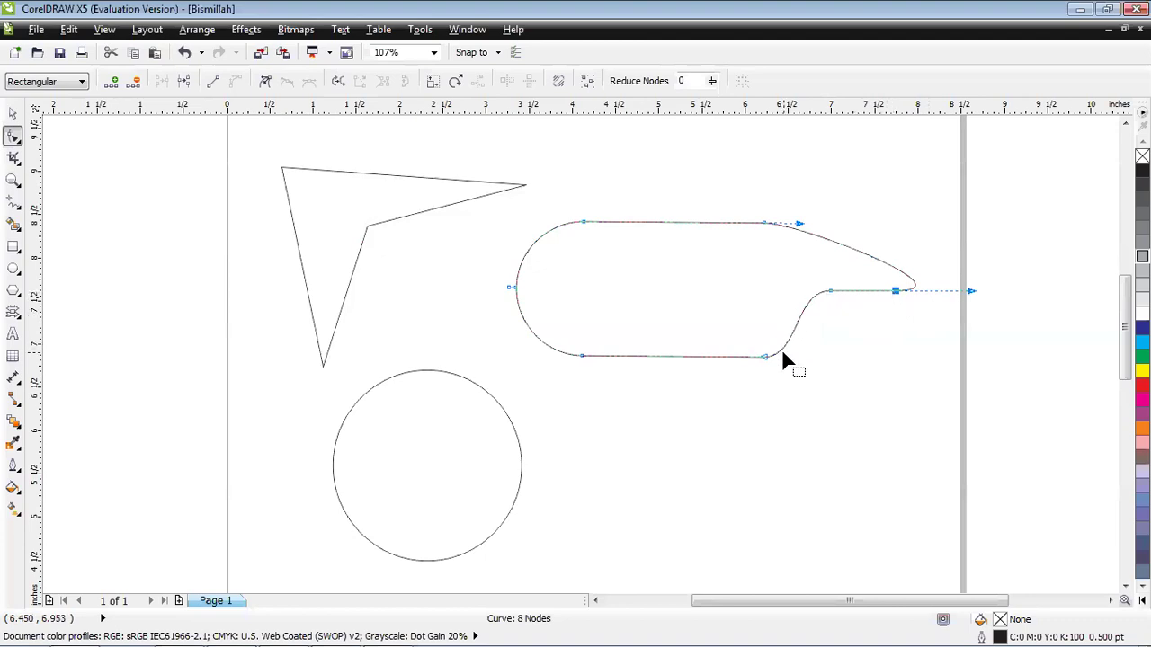
# Pull the lower and upper-left nodes to bend the outline into a wave
pyautogui.click(581, 357)
pyautogui.moveTo(580, 357)
pyautogui.mouseDown()
pyautogui.moveTo(635, 252)
pyautogui.moveTo(644, 255)
pyautogui.mouseUp()
pyautogui.moveTo(586, 223); pyautogui.dragTo(567, 211)
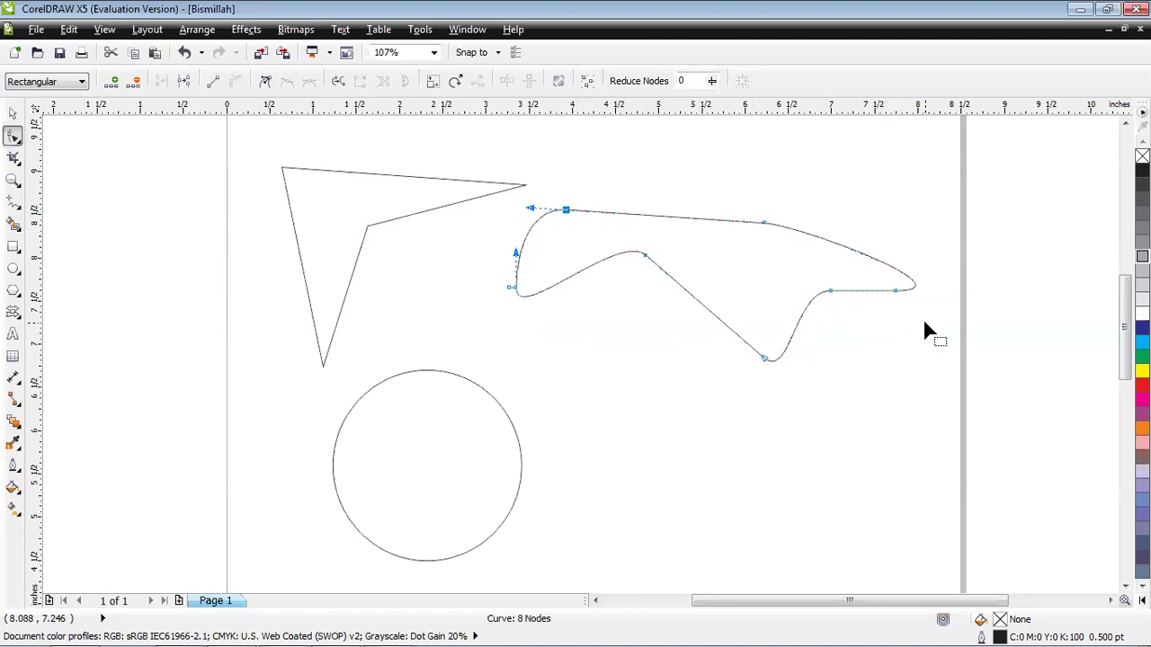
# With the Smudge Brush, pull several downward spikes from the curve's lower edge
pyautogui.click(13, 139)
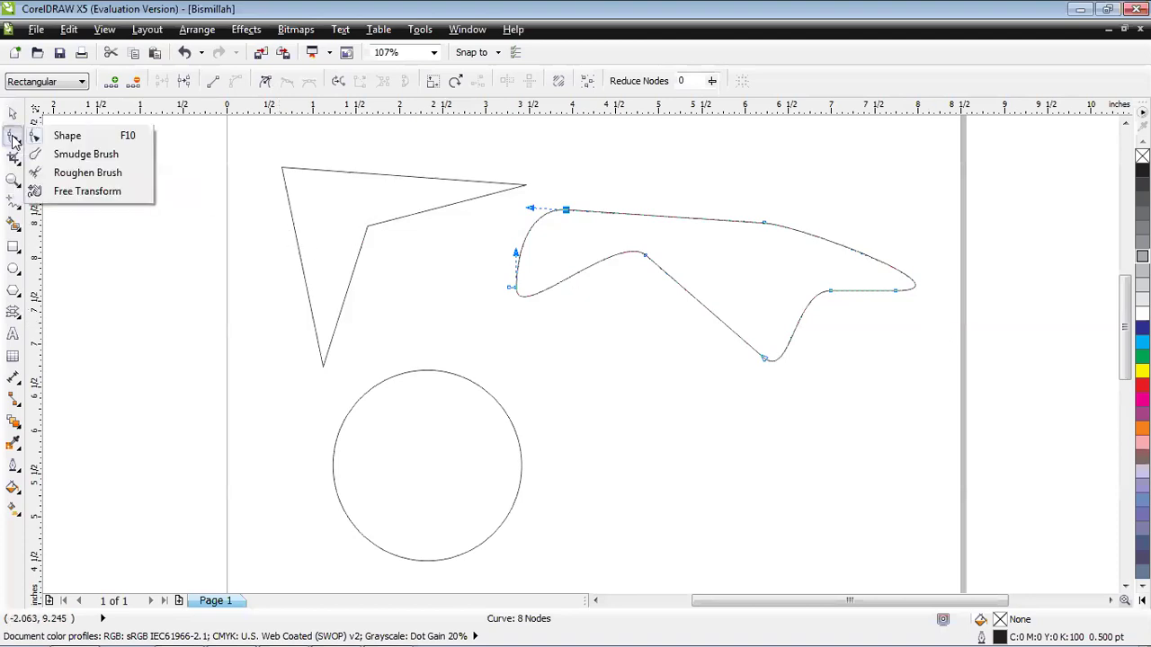
pyautogui.click(72, 157)
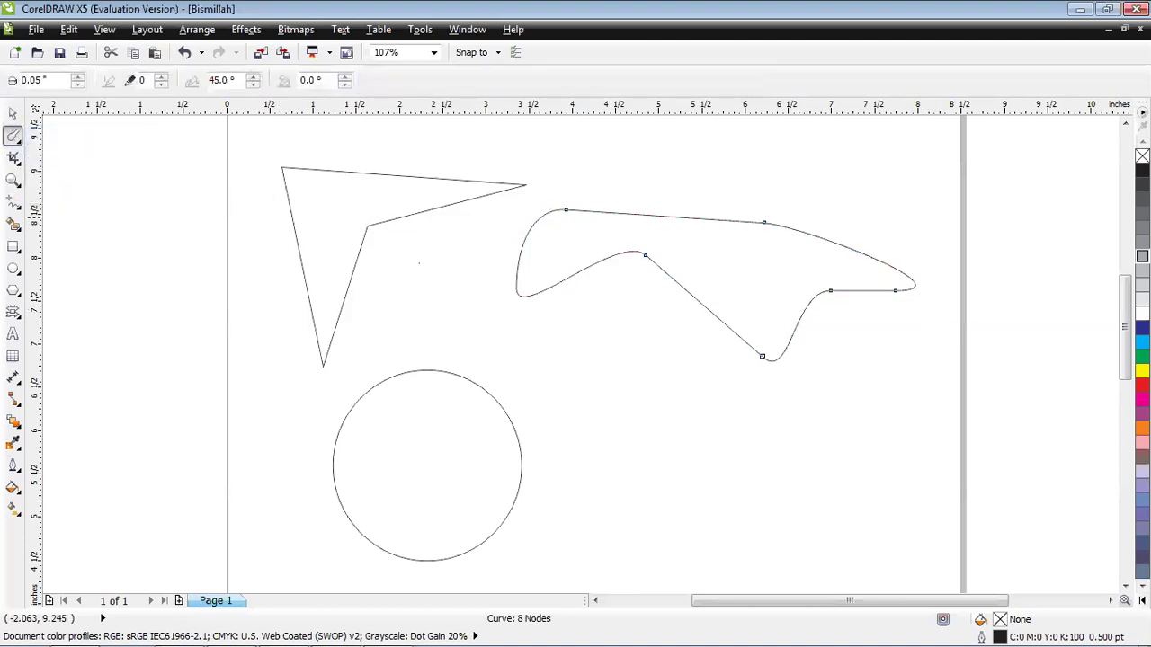
pyautogui.moveTo(647, 258); pyautogui.dragTo(672, 346)
pyautogui.moveTo(692, 297); pyautogui.dragTo(692, 387)
pyautogui.moveTo(719, 320); pyautogui.dragTo(724, 436)
pyautogui.moveTo(755, 351); pyautogui.dragTo(757, 447)
pyautogui.moveTo(585, 267); pyautogui.dragTo(597, 379)
pyautogui.moveTo(615, 256); pyautogui.dragTo(638, 339)
pyautogui.moveTo(631, 255); pyautogui.dragTo(636, 317)
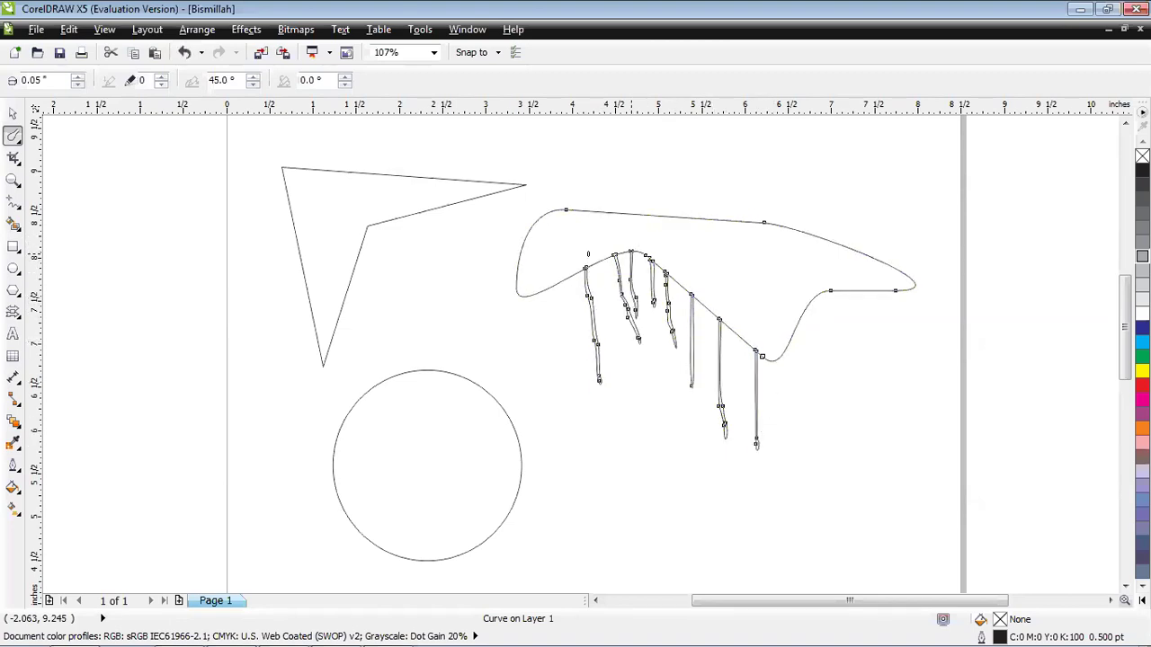
# Smudge a few more long pointed spikes down from the outline
pyautogui.scroll(2, 586, 269)
pyautogui.scroll(3, 586, 269)
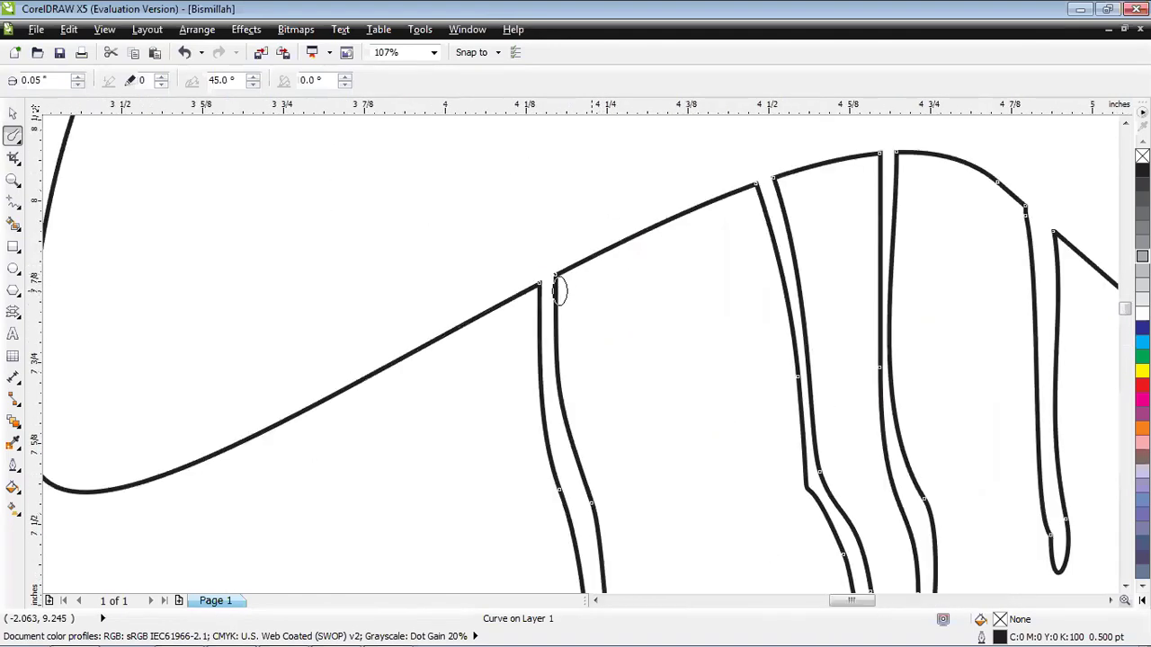
pyautogui.moveTo(550, 271)
pyautogui.mouseDown()
pyautogui.moveTo(582, 320)
pyautogui.moveTo(567, 321)
pyautogui.mouseUp()
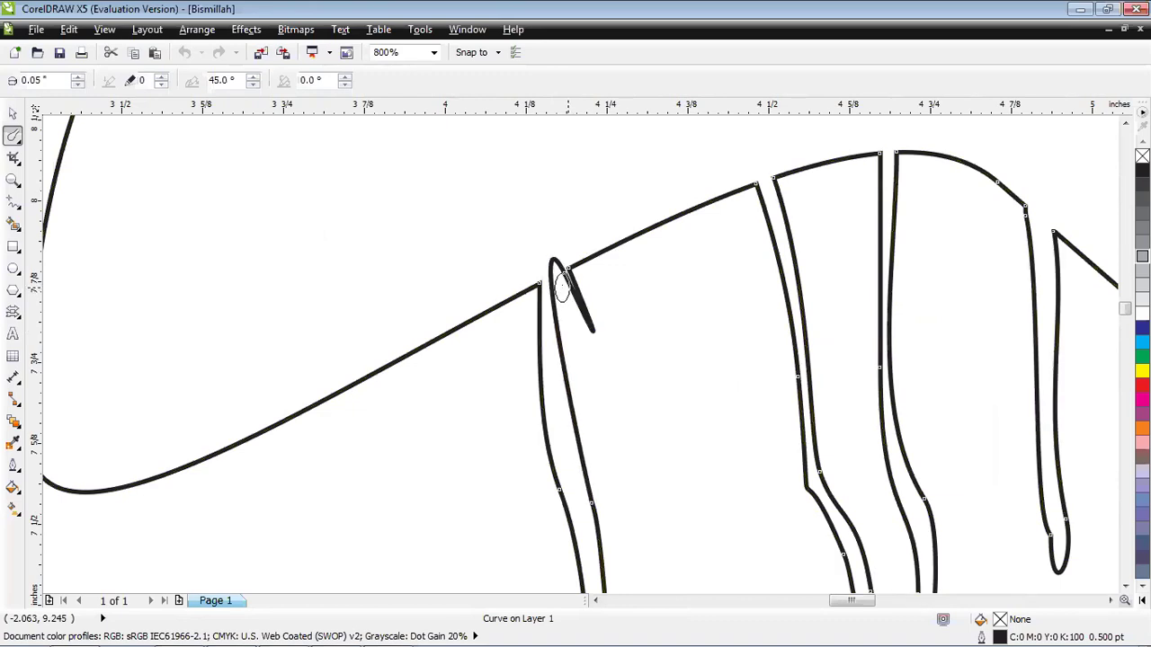
pyautogui.moveTo(575, 257); pyautogui.dragTo(648, 355)
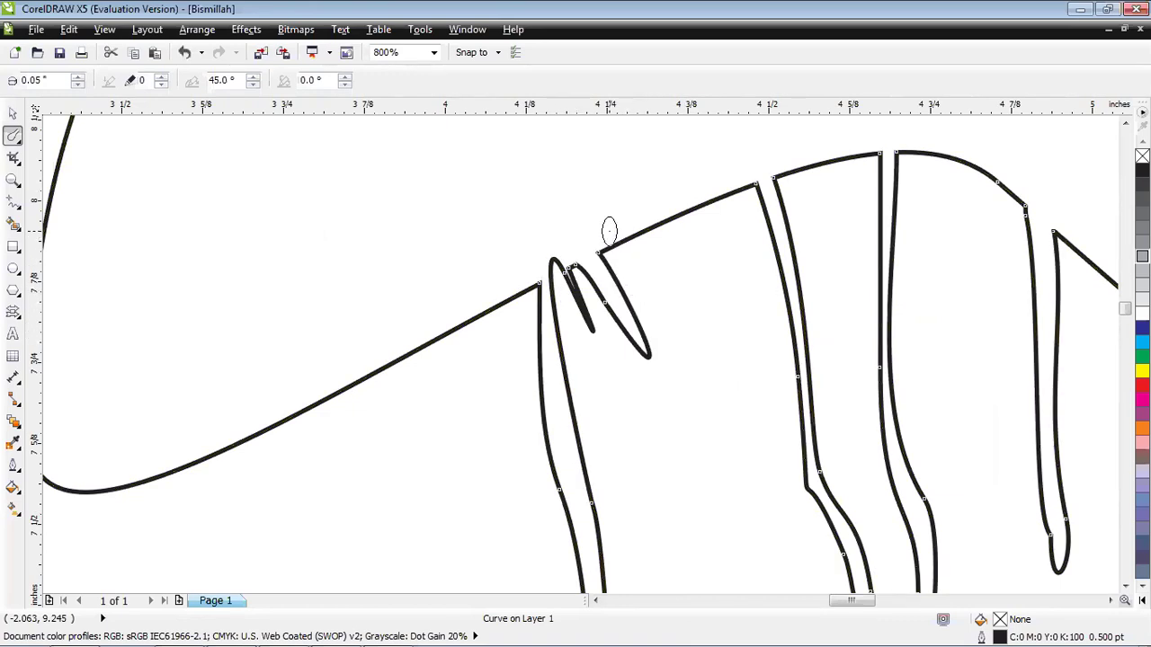
pyautogui.moveTo(609, 230); pyautogui.dragTo(694, 403)
pyautogui.moveTo(662, 212); pyautogui.dragTo(720, 395)
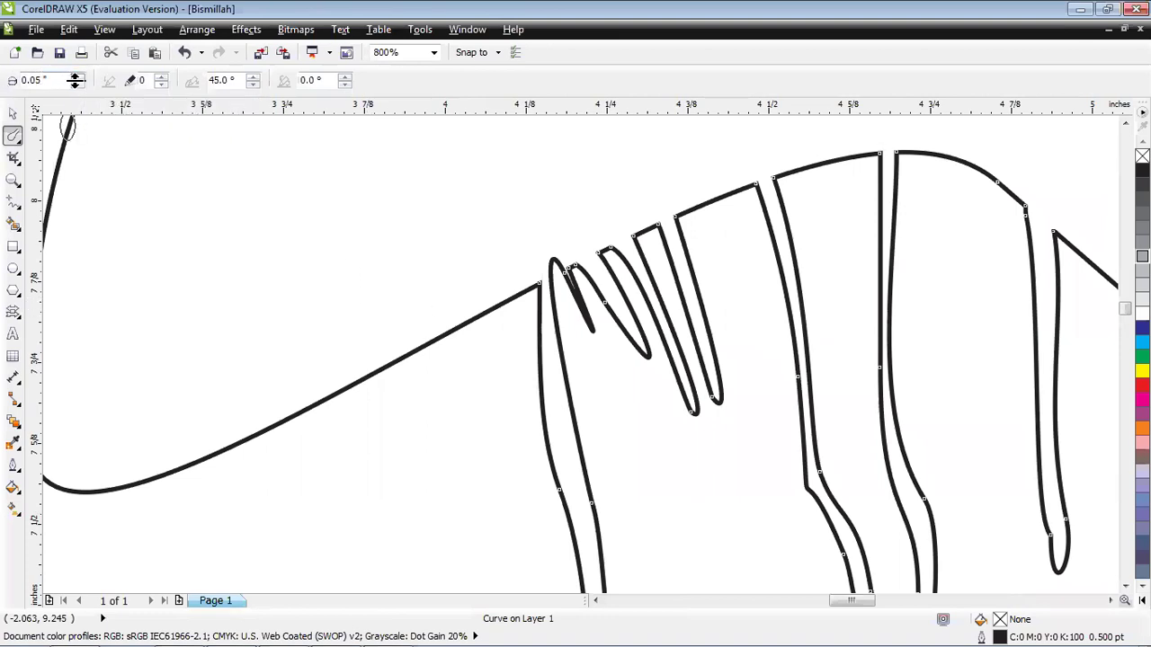
# Enlarge the nib and raise Dryout, then smudge a deep dip and teeth along the left section
pyautogui.click(78, 77)
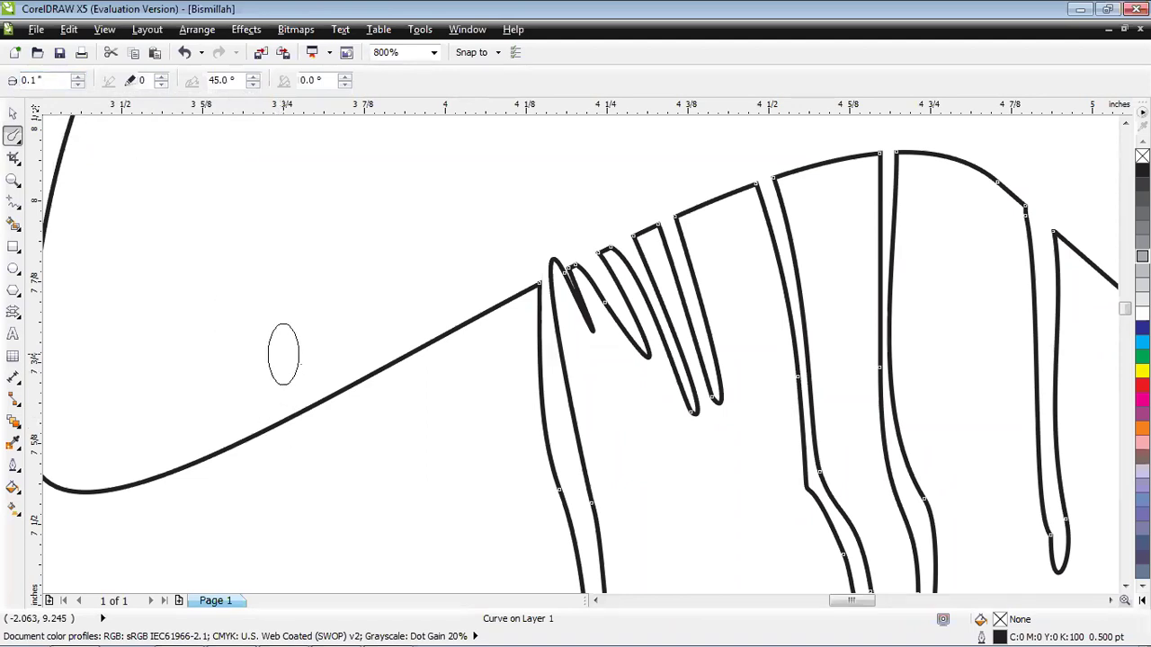
pyautogui.moveTo(310, 409)
pyautogui.mouseDown()
pyautogui.moveTo(385, 378)
pyautogui.moveTo(470, 313)
pyautogui.moveTo(493, 364)
pyautogui.mouseUp()
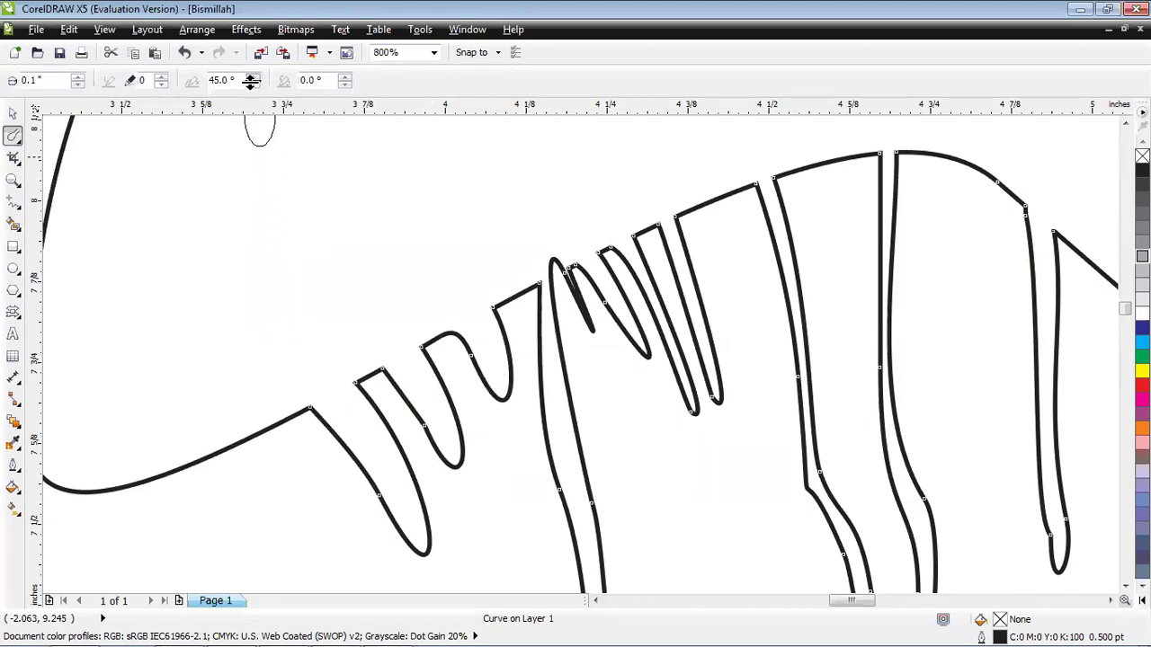
pyautogui.click(161, 78)
pyautogui.click(161, 78)
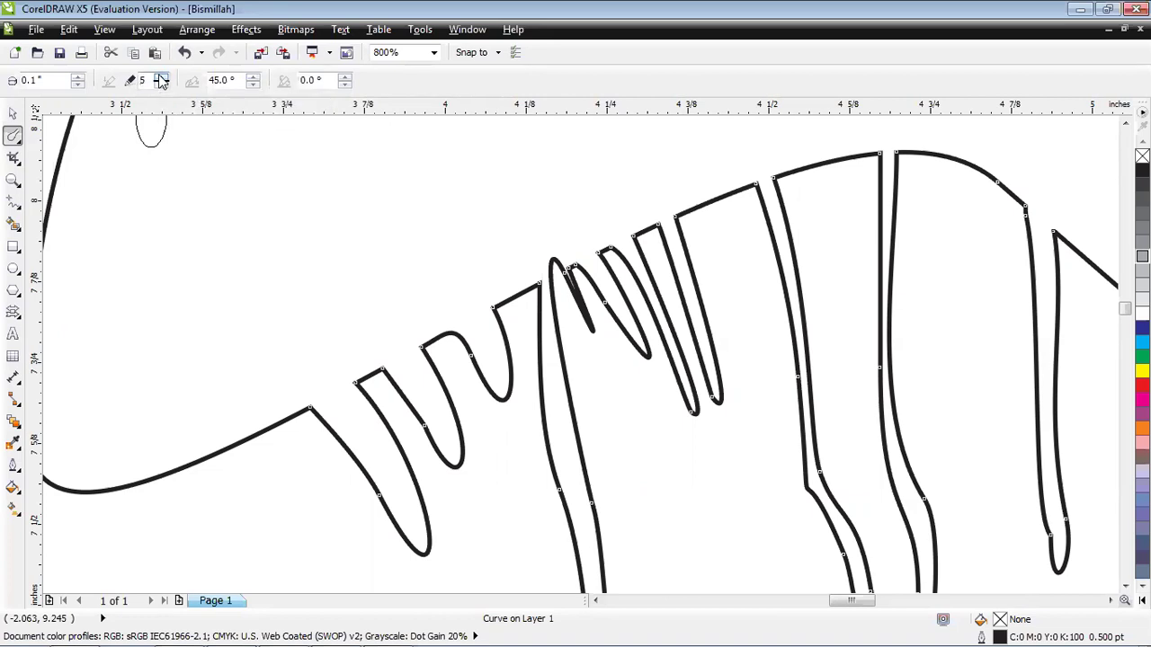
pyautogui.moveTo(190, 463); pyautogui.dragTo(279, 423)
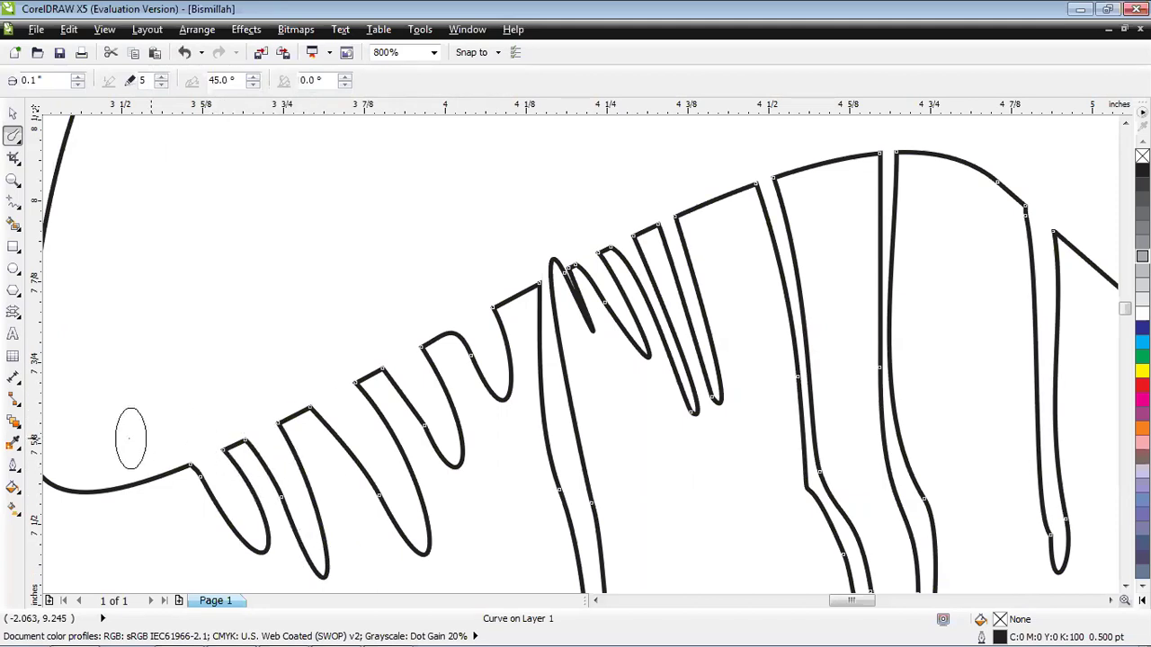
pyautogui.moveTo(122, 488); pyautogui.dragTo(151, 477)
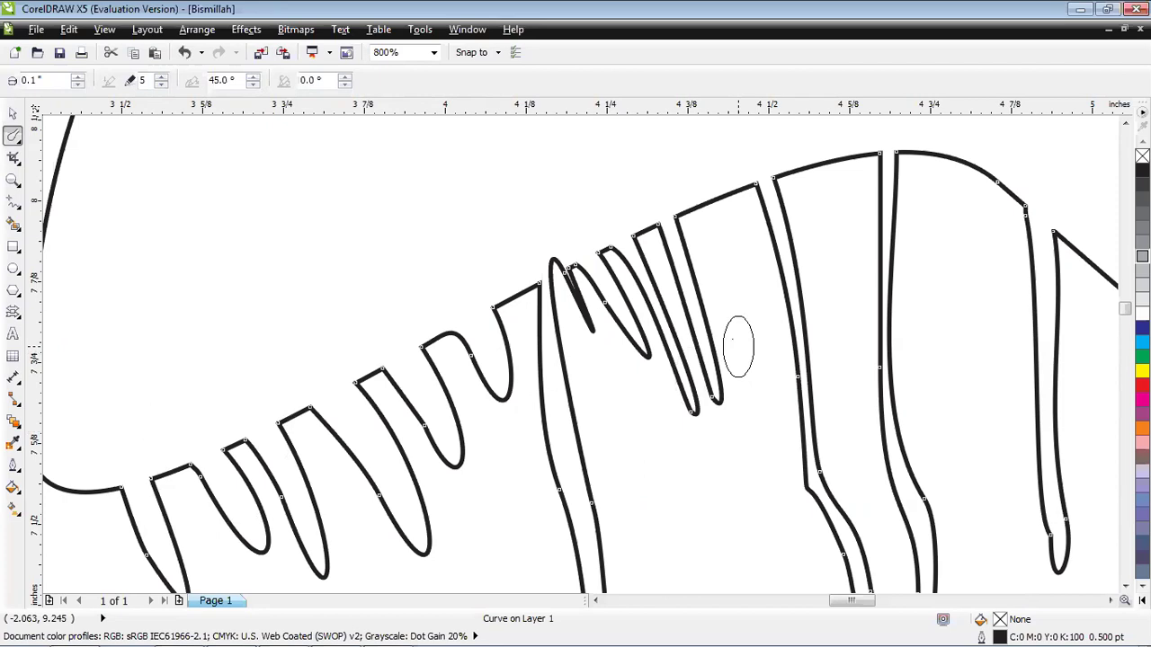
pyautogui.scroll(-2, 602, 357)
# Set up the Roughen Brush with a larger nib and select the triangle
pyautogui.scroll(-3, 603, 357)
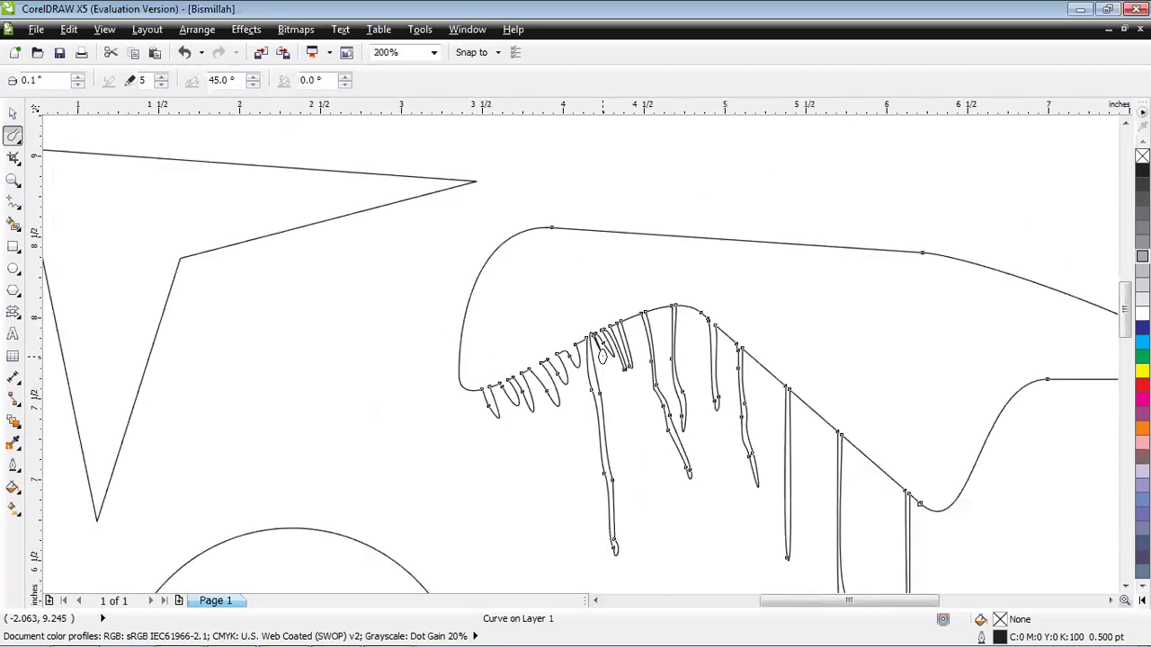
pyautogui.click(15, 142)
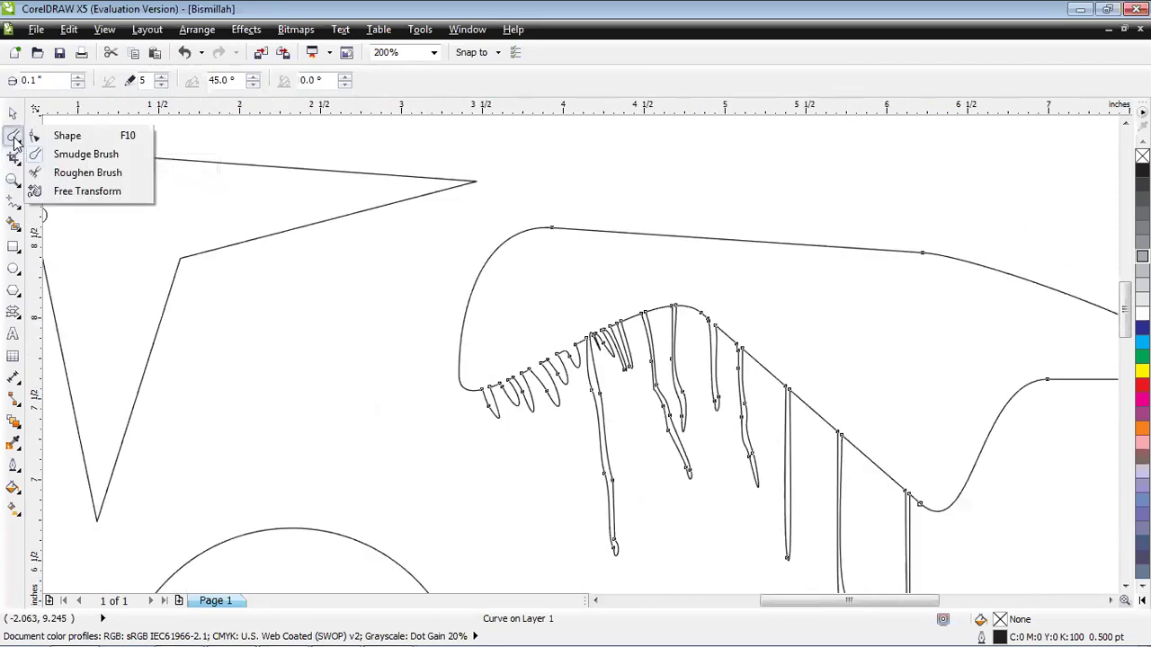
pyautogui.click(76, 177)
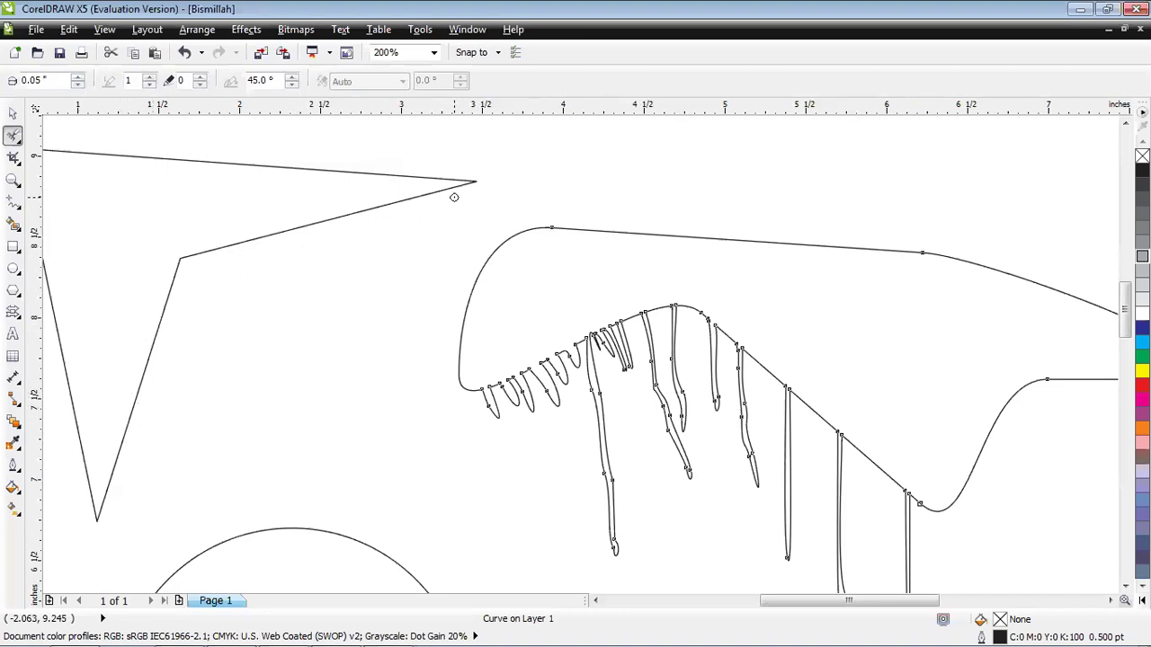
pyautogui.click(78, 79)
pyautogui.click(78, 78)
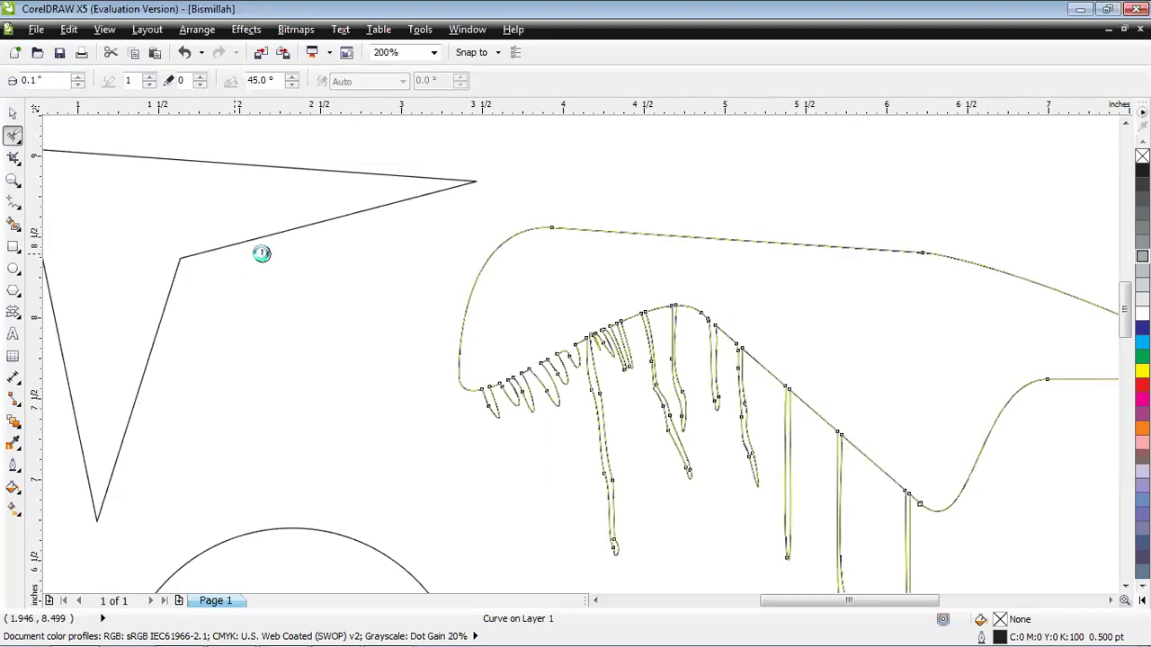
pyautogui.click(12, 115)
pyautogui.click(510, 164)
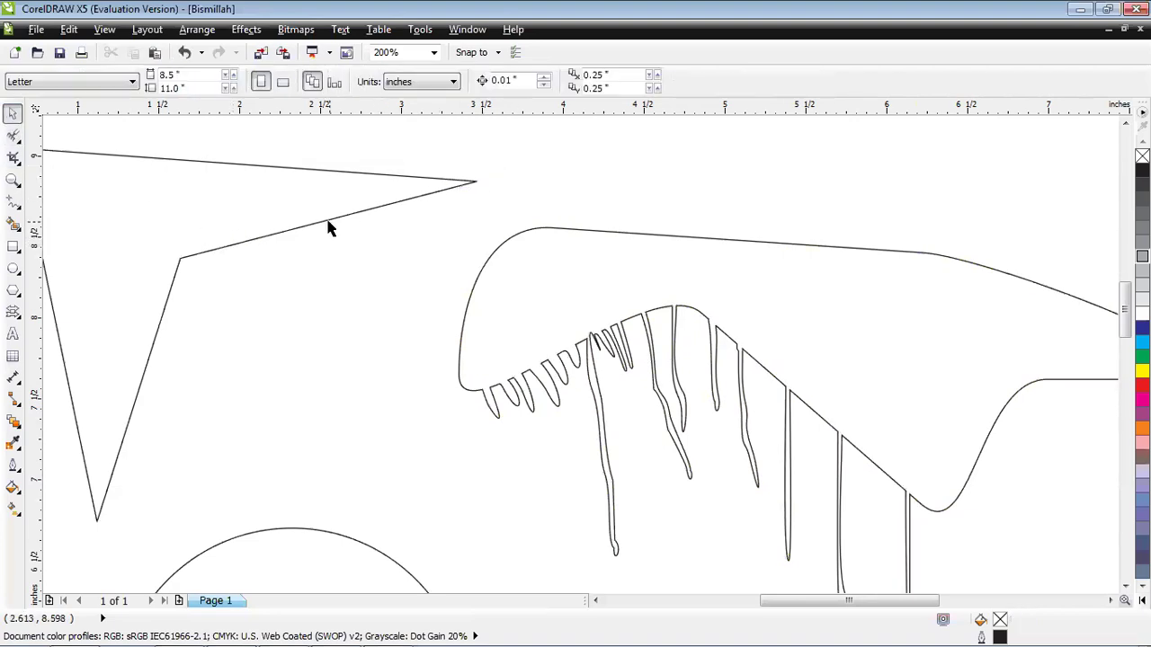
pyautogui.click(329, 224)
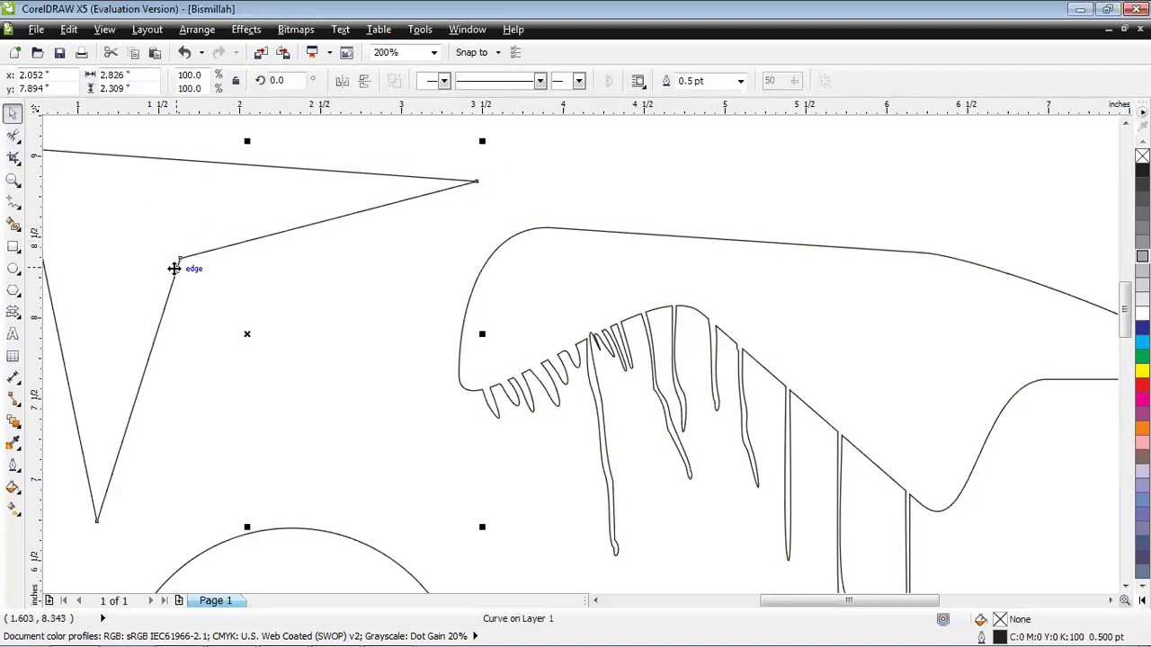
# Roughen the triangle's upper and left inner edges into jagged bumps
pyautogui.click(13, 136)
pyautogui.click(222, 246)
pyautogui.moveTo(291, 236)
pyautogui.mouseDown()
pyautogui.moveTo(264, 224)
pyautogui.moveTo(363, 215)
pyautogui.mouseUp()
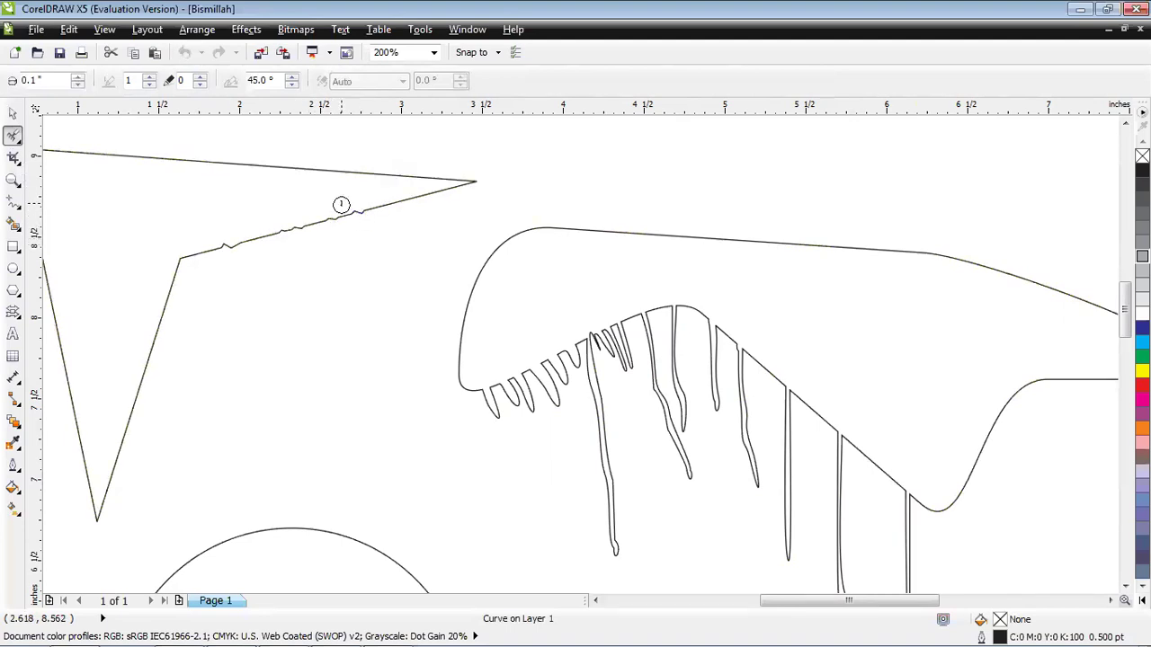
pyautogui.moveTo(172, 243)
pyautogui.mouseDown()
pyautogui.moveTo(152, 273)
pyautogui.moveTo(200, 329)
pyautogui.moveTo(203, 352)
pyautogui.mouseUp()
pyautogui.moveTo(110, 342)
pyautogui.mouseDown()
pyautogui.moveTo(182, 411)
pyautogui.moveTo(102, 442)
pyautogui.moveTo(146, 438)
pyautogui.moveTo(111, 429)
pyautogui.moveTo(154, 501)
pyautogui.moveTo(98, 486)
pyautogui.mouseUp()
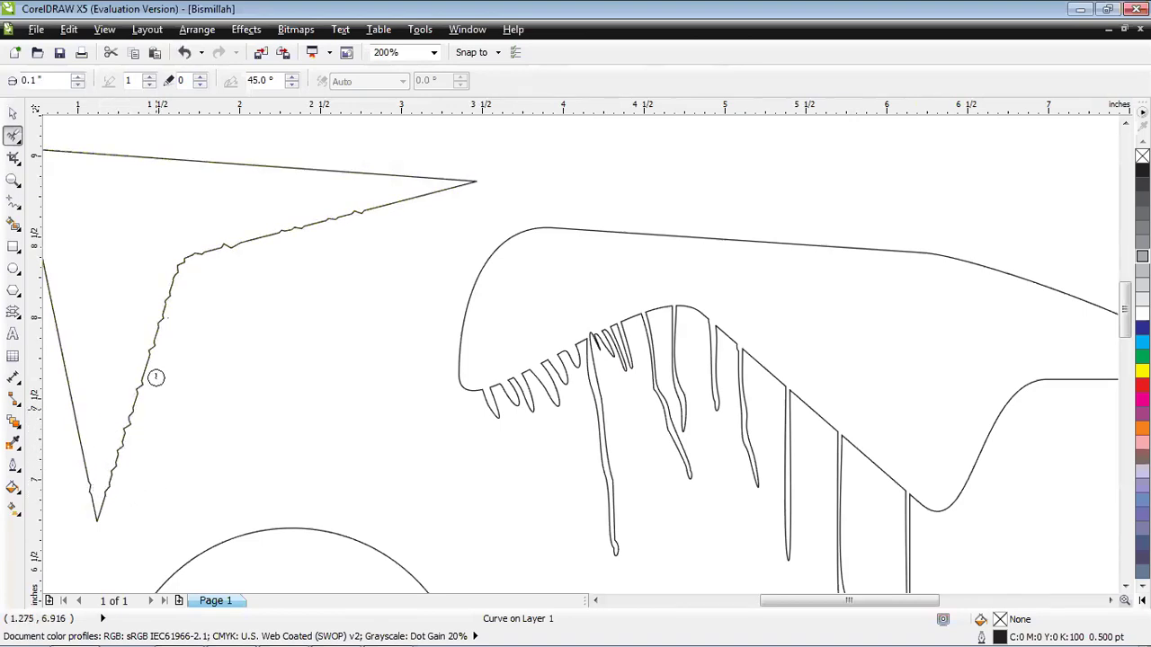
pyautogui.moveTo(365, 216); pyautogui.dragTo(432, 187)
pyautogui.moveTo(358, 216)
pyautogui.mouseDown()
pyautogui.moveTo(329, 210)
pyautogui.moveTo(236, 241)
pyautogui.mouseUp()
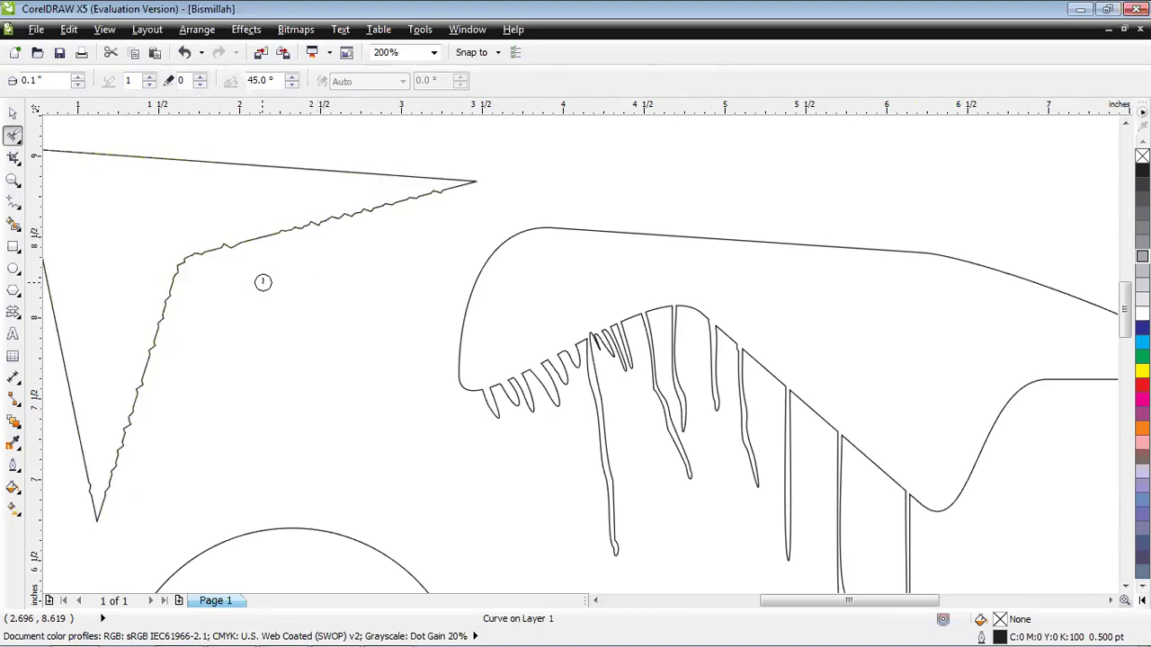
# With Free Transform, rotate the triangle half a turn about its right tip, then undo
pyautogui.click(14, 135)
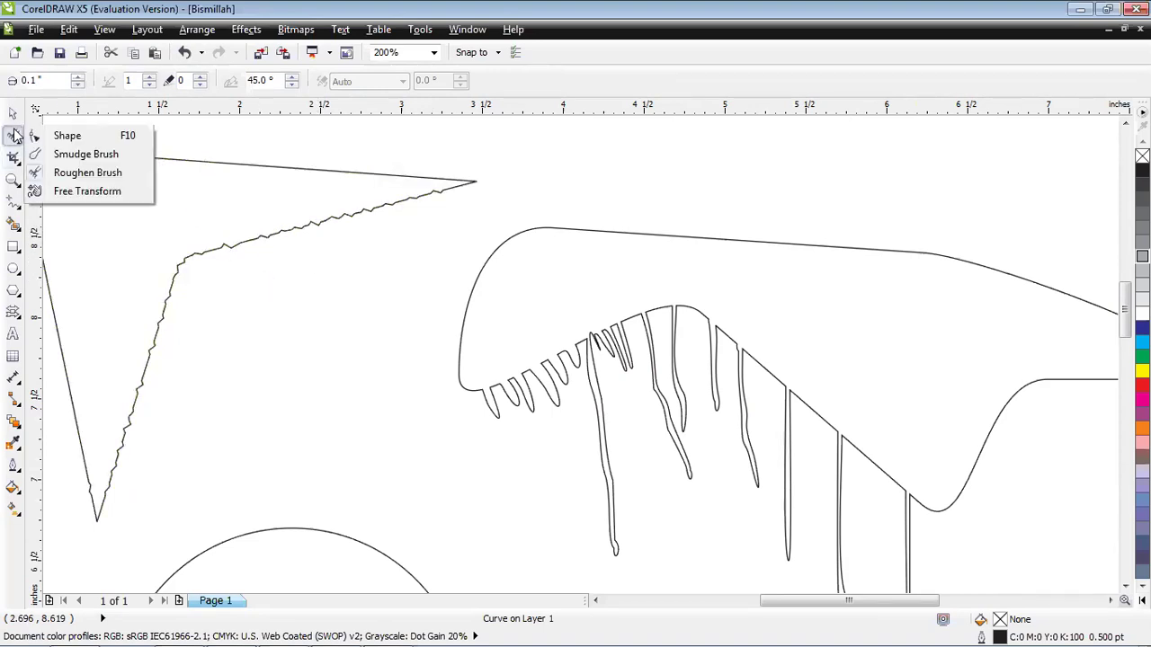
pyautogui.click(79, 190)
pyautogui.scroll(-1, 503, 364)
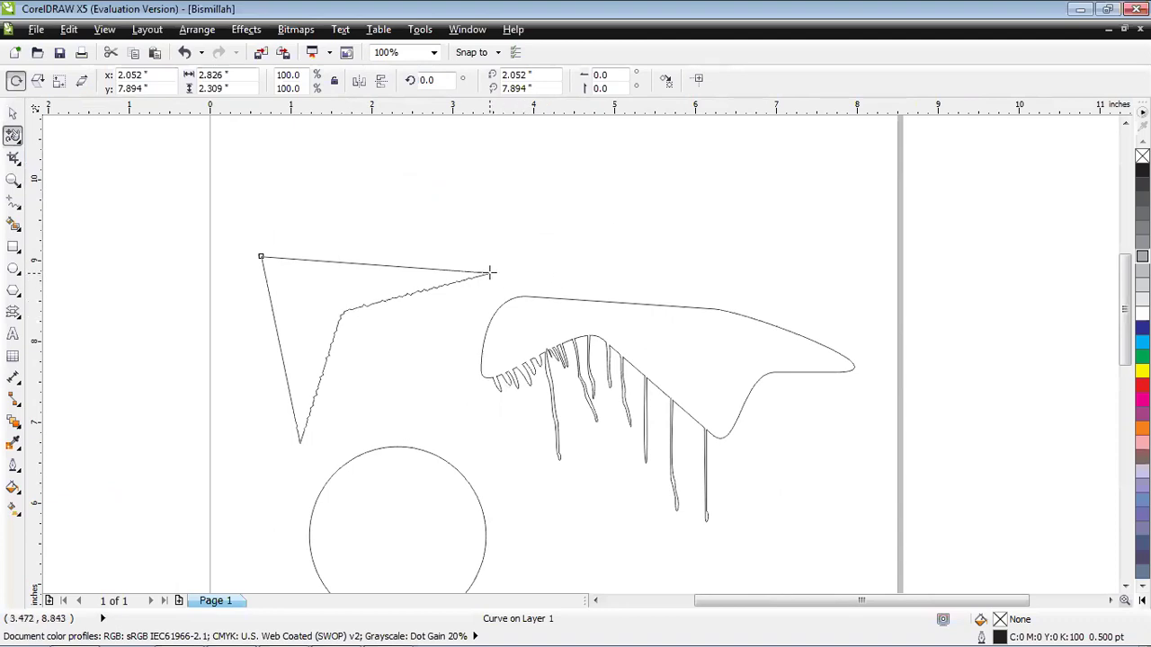
pyautogui.moveTo(489, 279); pyautogui.dragTo(352, 270)
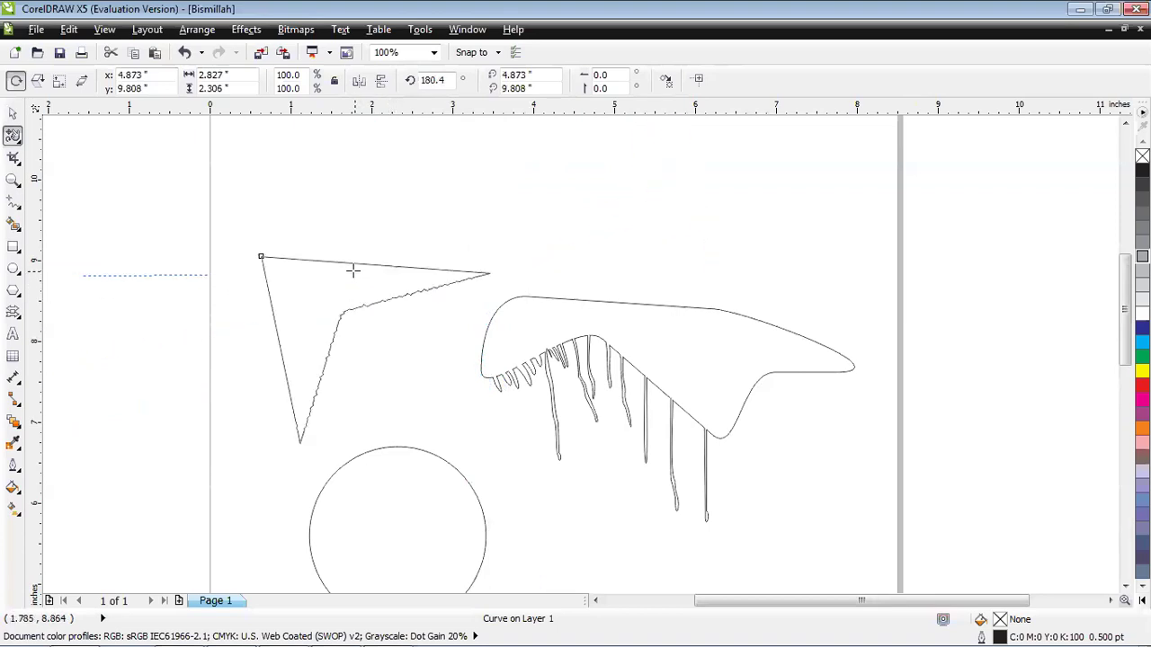
pyautogui.hotkey('ctrl', 'z')
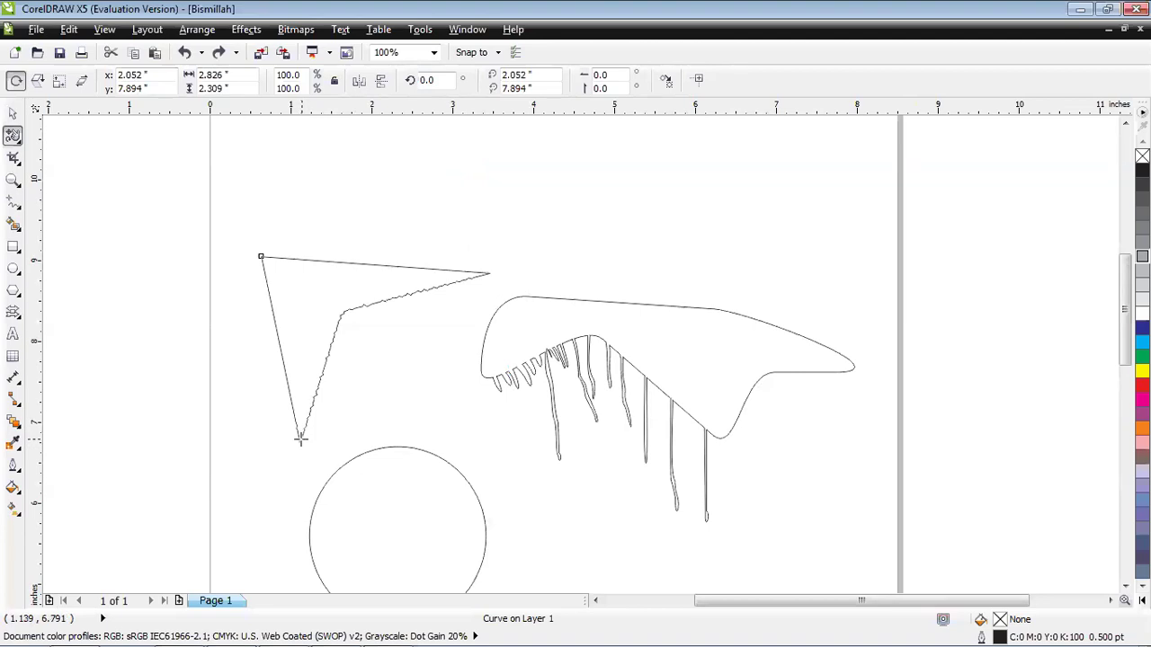
# Try rotating the triangle about its bottom tip and a corner, undoing each rotation
pyautogui.moveTo(300, 442)
pyautogui.mouseDown()
pyautogui.moveTo(283, 434)
pyautogui.moveTo(313, 405)
pyautogui.moveTo(338, 464)
pyautogui.mouseUp()
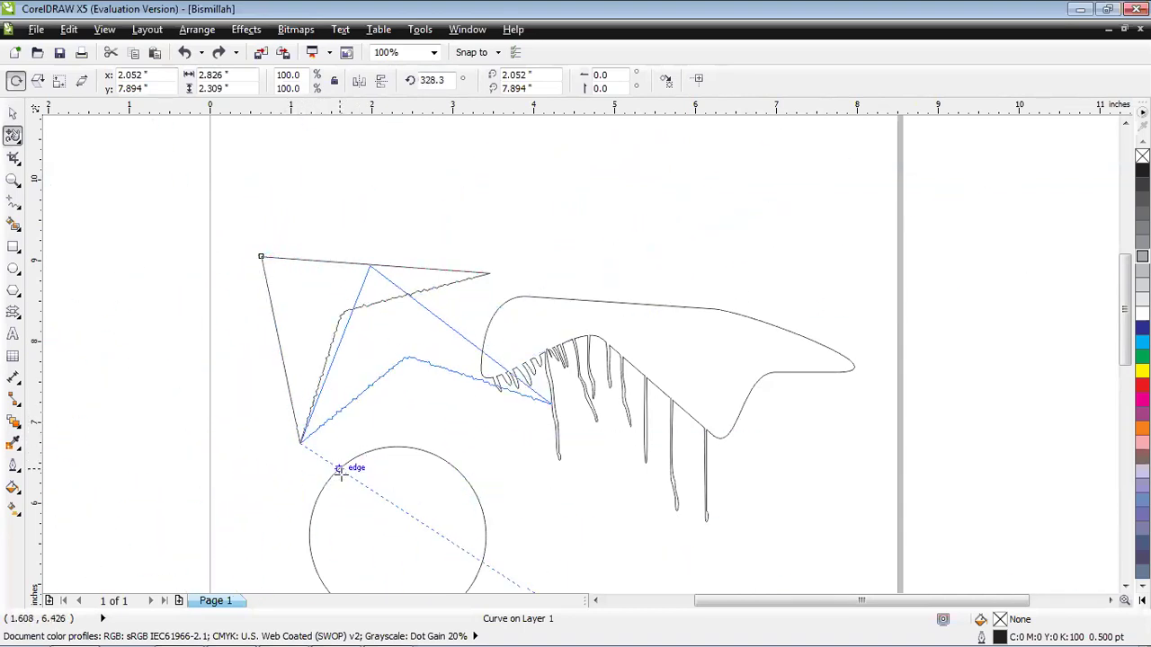
pyautogui.moveTo(338, 464); pyautogui.dragTo(341, 477)
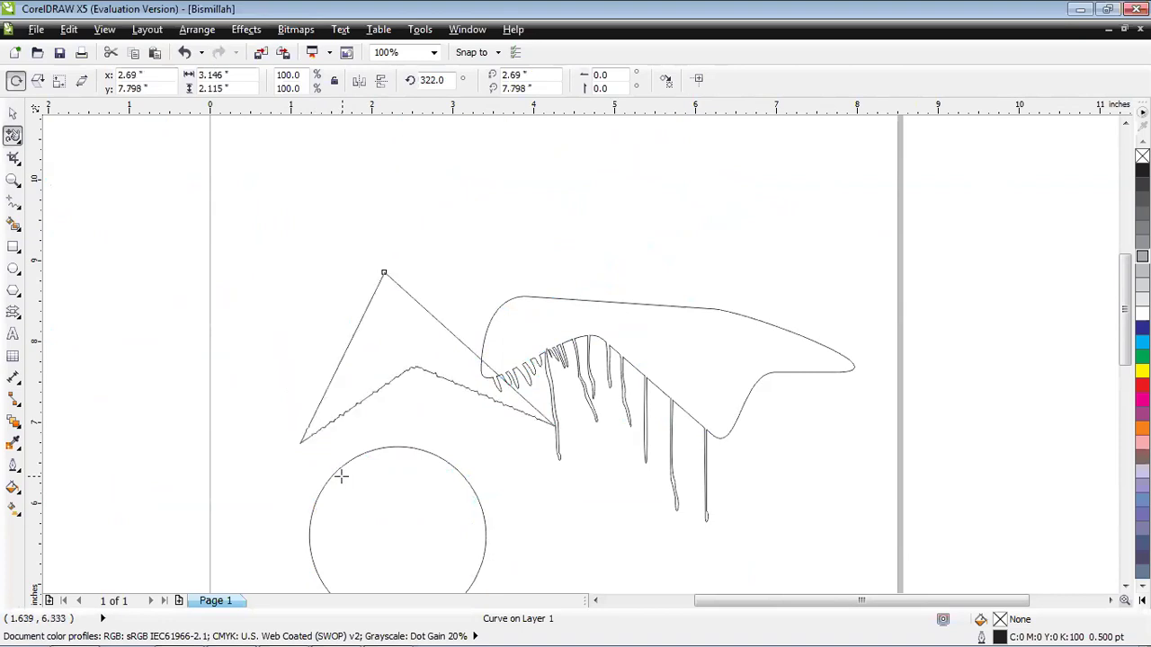
pyautogui.hotkey('ctrl', 'z')
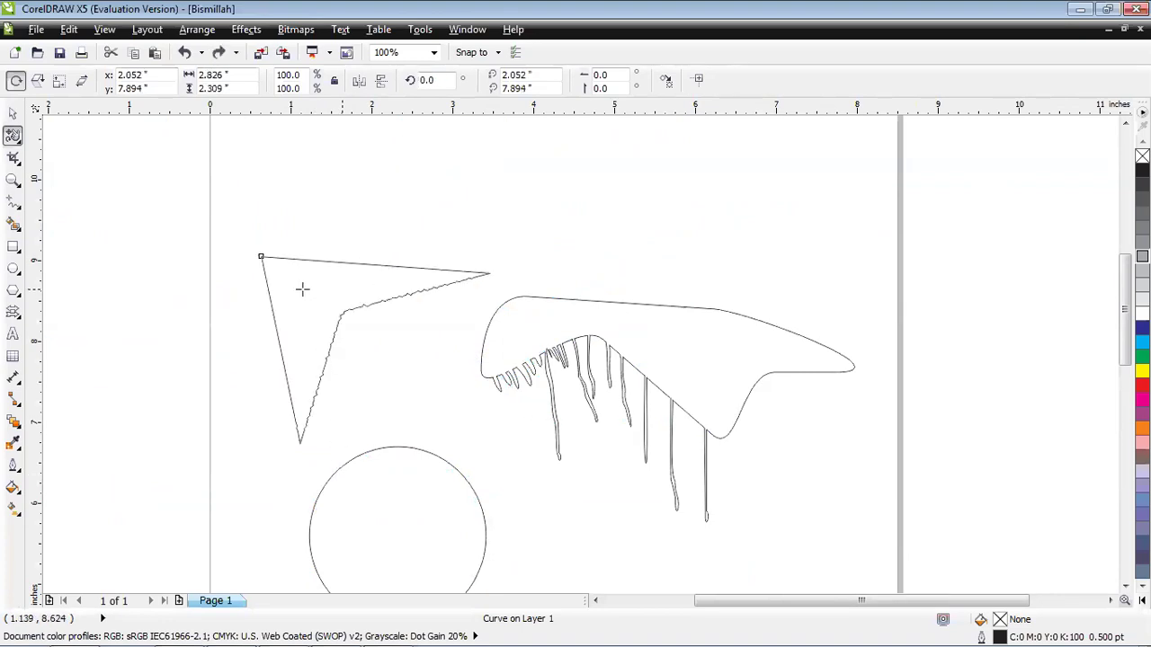
pyautogui.moveTo(306, 290); pyautogui.dragTo(294, 290)
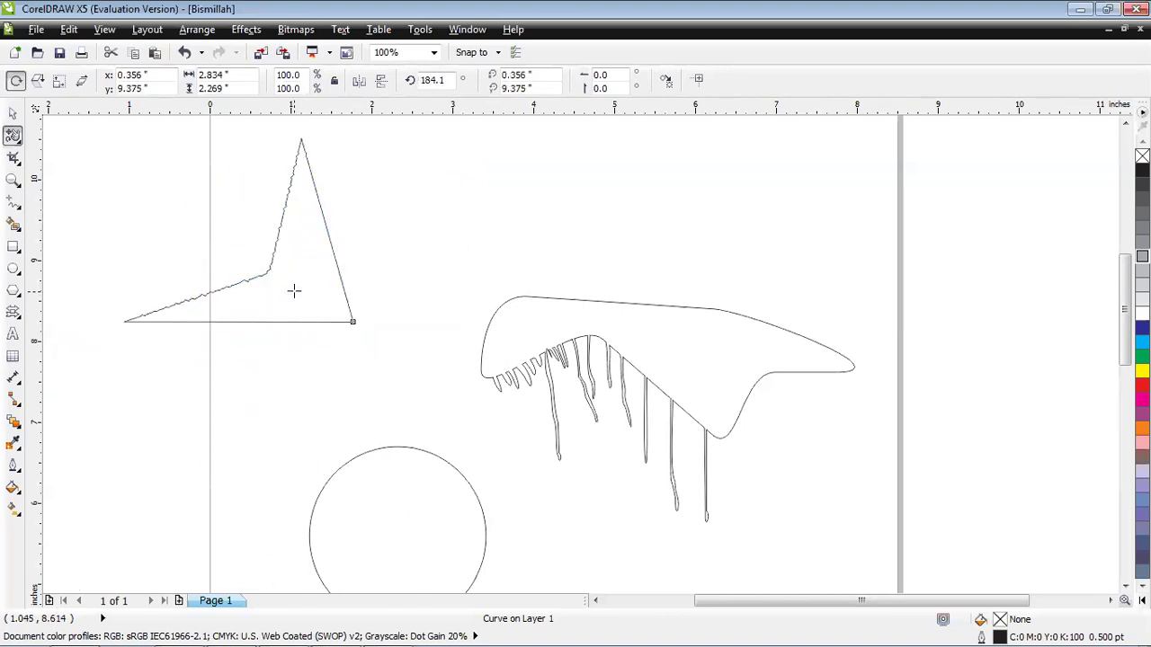
pyautogui.hotkey('ctrl', 'z')
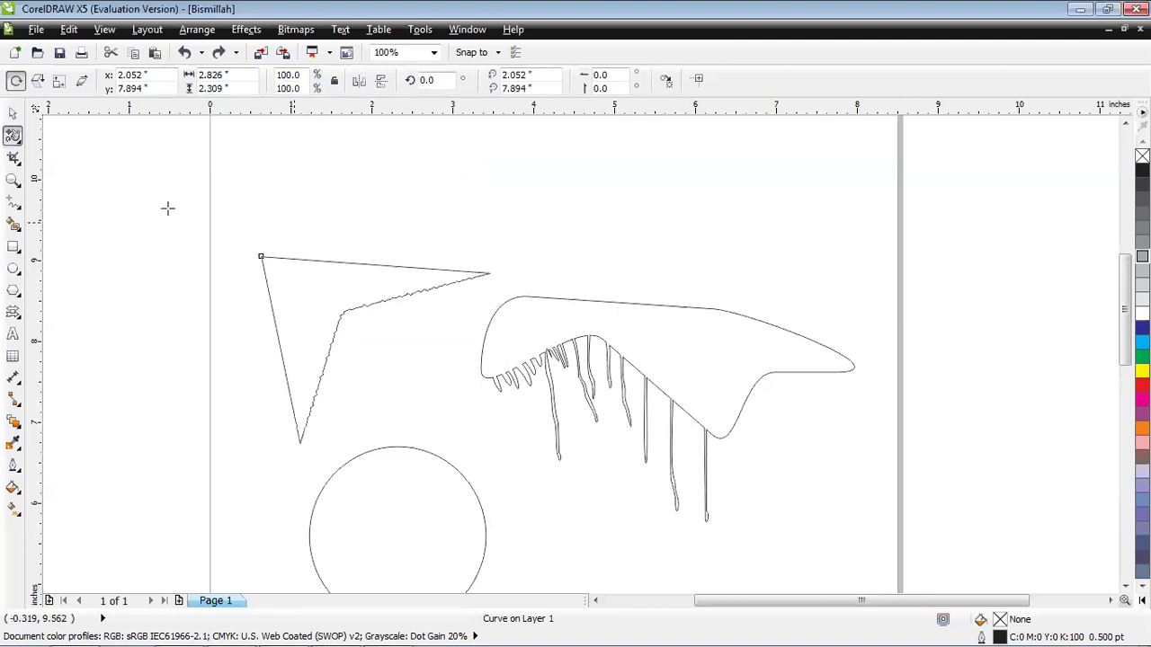
# Switch to the Shape tool (F10) to show the roughened dart's 161 nodes
pyautogui.click(12, 137)
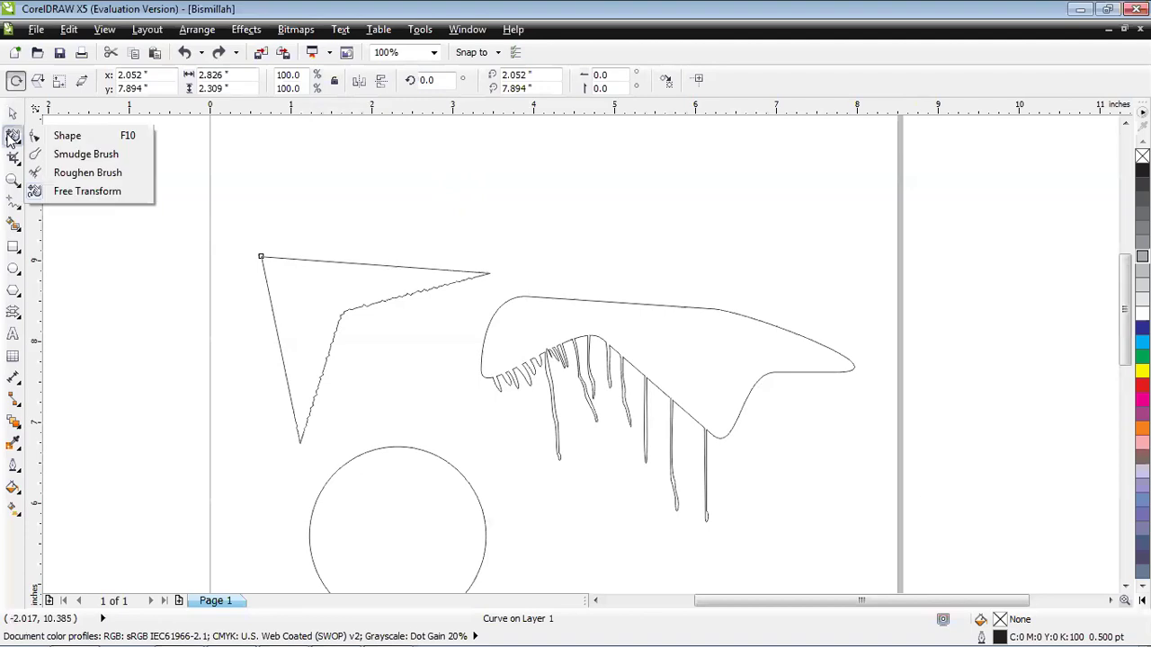
pyautogui.click(60, 136)
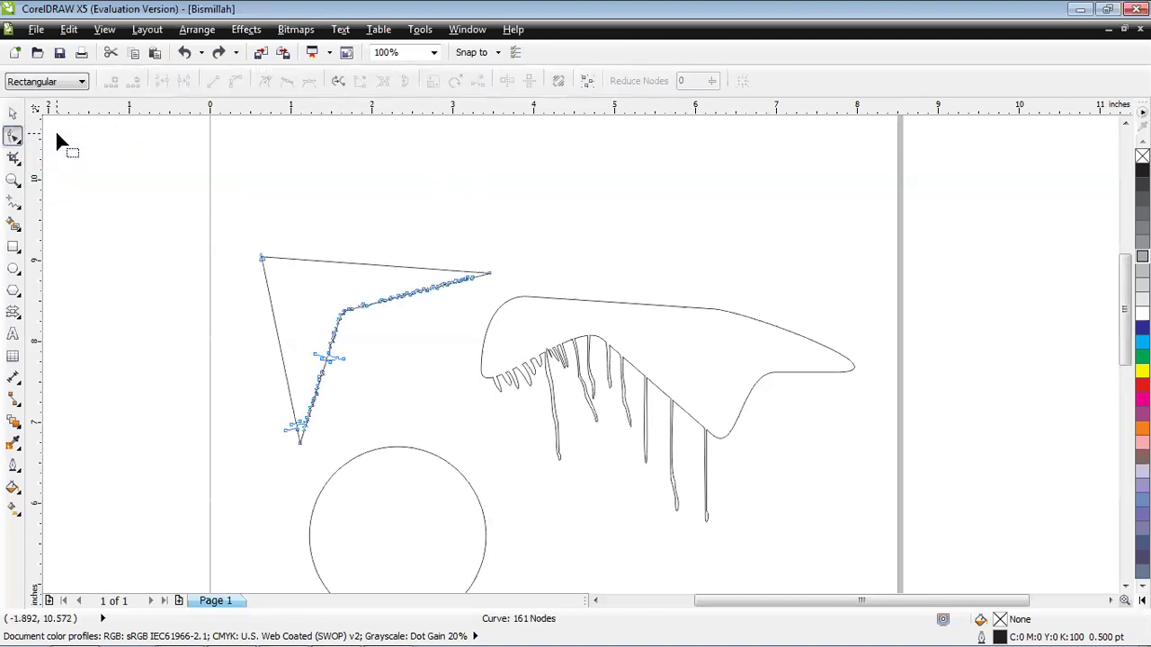